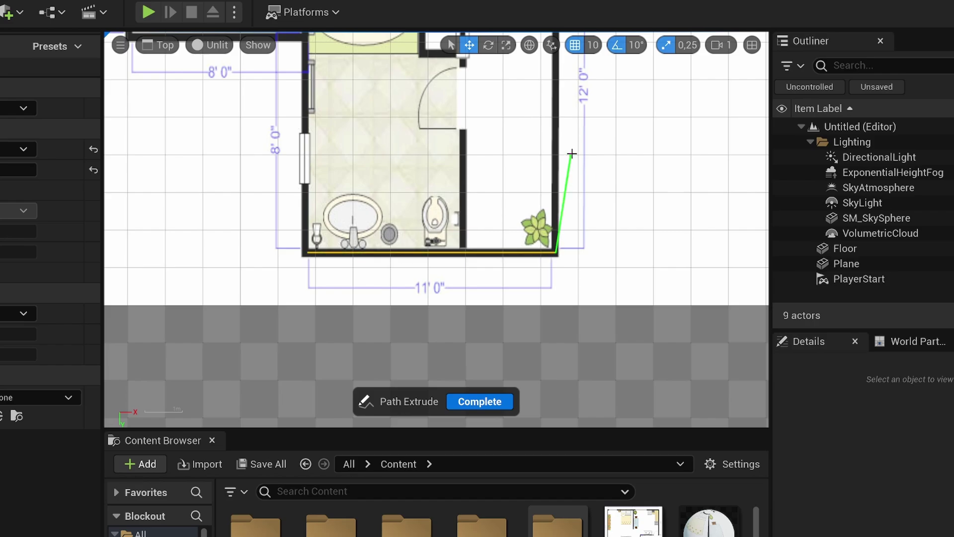
- Close a Polygon Extrude outline on the empty floor beside the house plan
right_click_drag(572, 153, 513, 307)
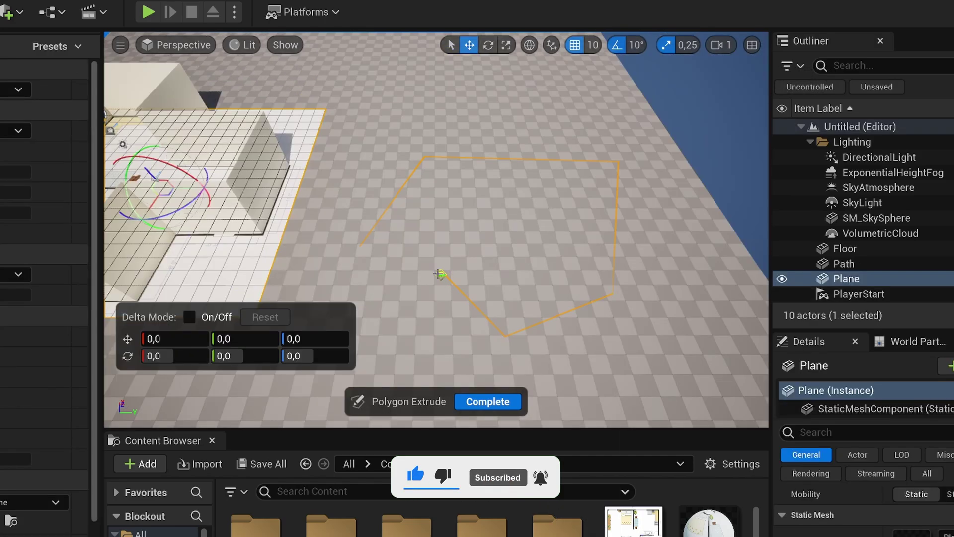
left_click(440, 273)
left_click(361, 246)
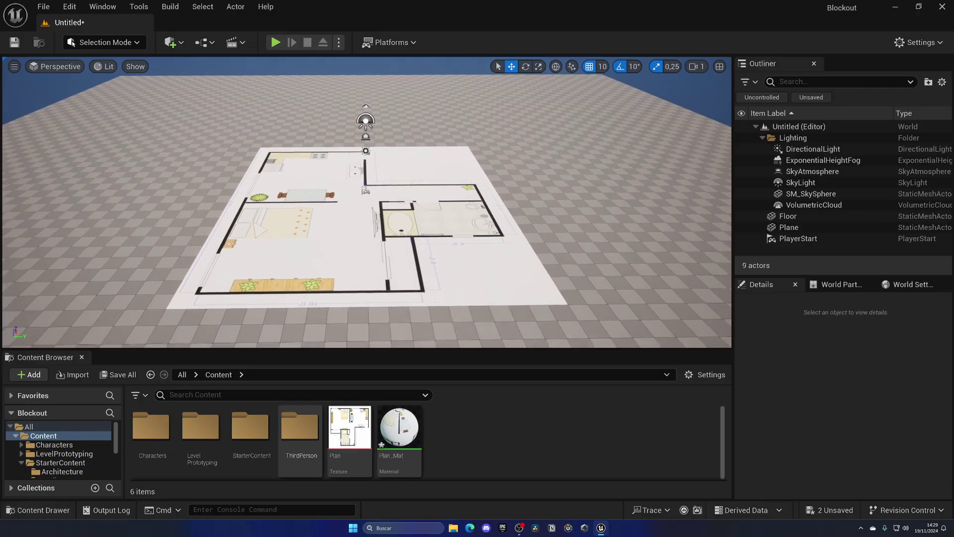
- Select the floor plan plane and examine its wall layout from several angles
right_click_drag(368, 228, 395, 239)
left_click(368, 228)
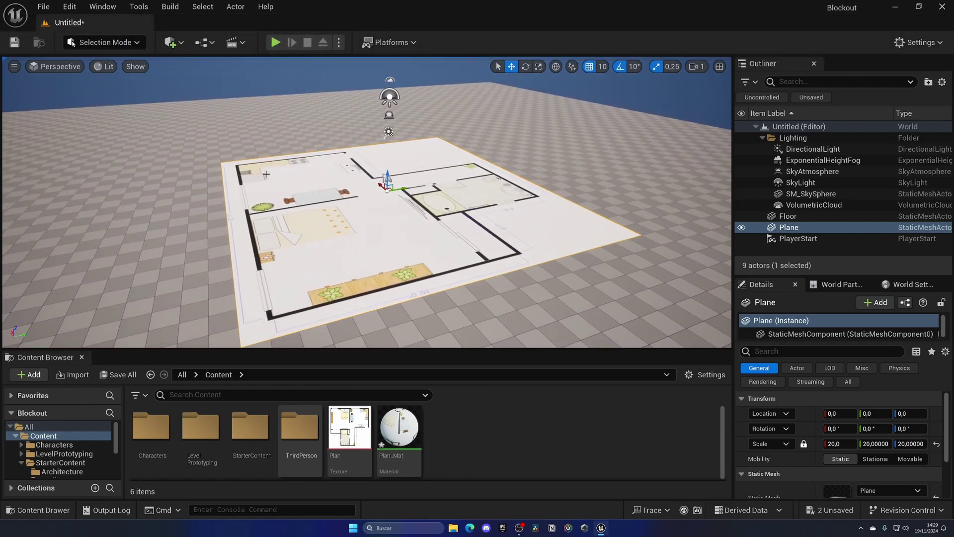
right_click_drag(401, 167, 318, 182)
right_click_drag(437, 170, 493, 180)
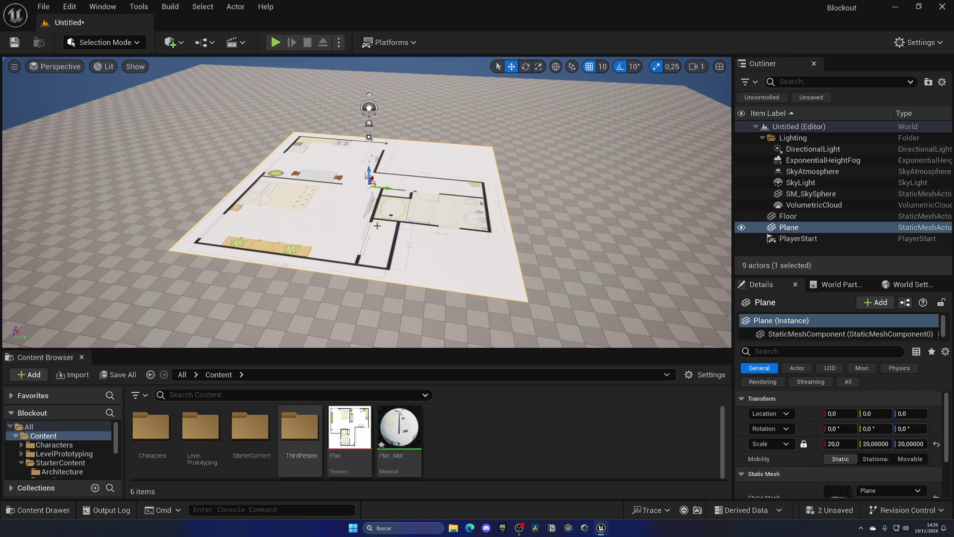
right_click_drag(289, 154, 293, 156)
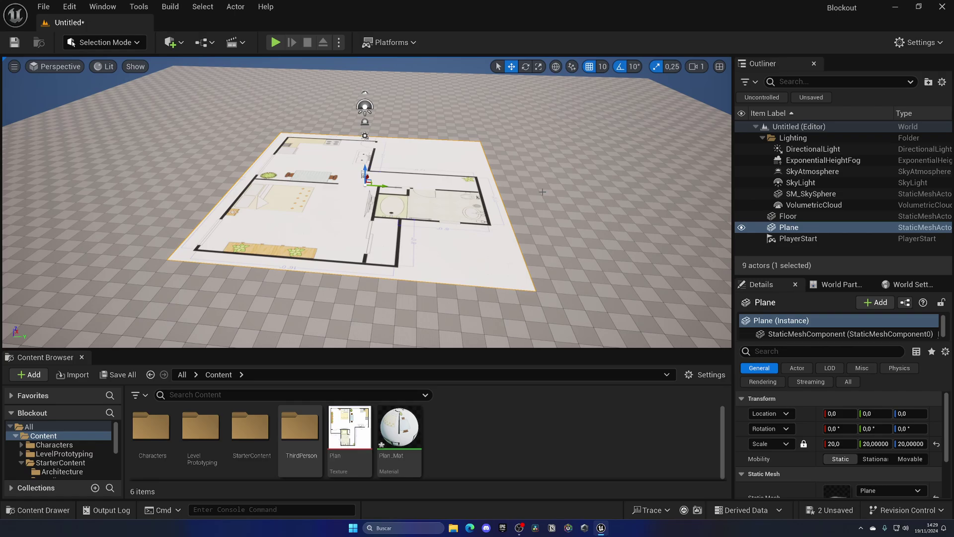
mouse_move(572, 195)
right_mouse_down()
mouse_move(583, 193)
mouse_move(560, 190)
mouse_move(571, 194)
right_mouse_up()
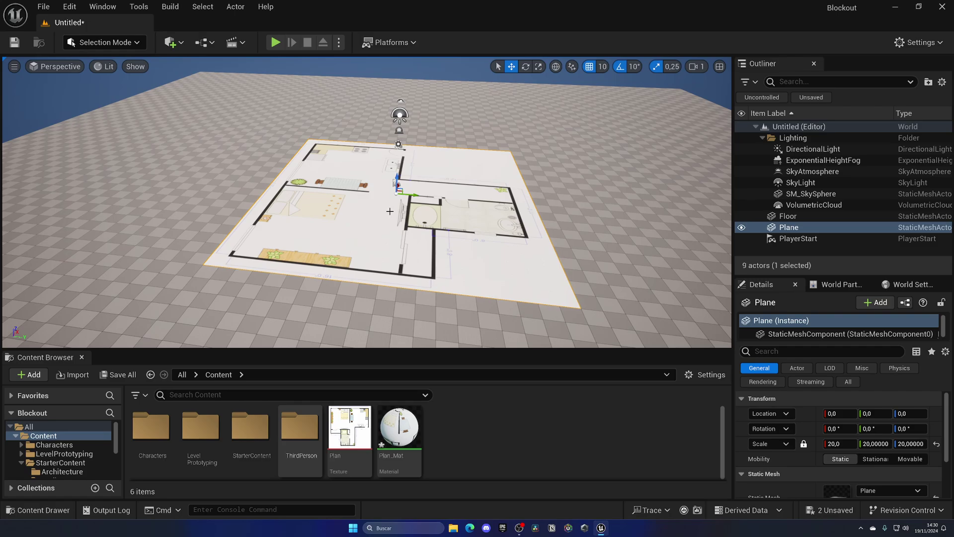
- Place a cube on the plan near the short outer wall below the bathroom, scaled to 2.25 in X and 0.5 in Y
left_click(168, 42)
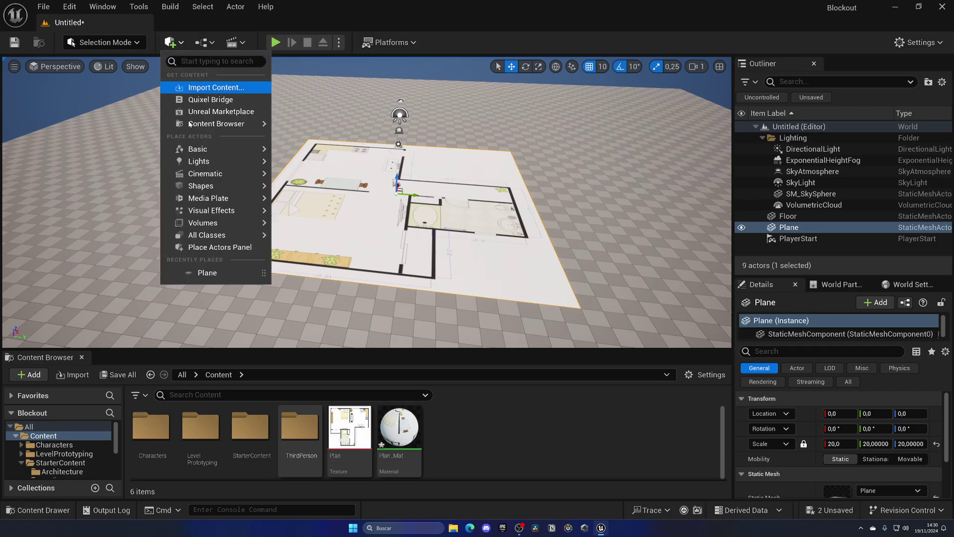
mouse_move(214, 186)
left_click_drag(305, 191, 429, 244)
right_click_drag(429, 243, 441, 252)
key("r")
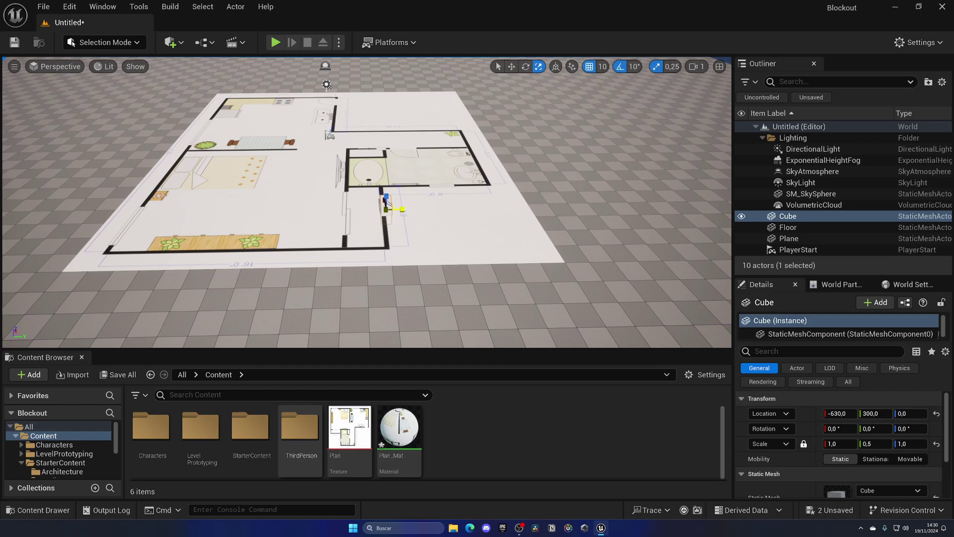
right_click_drag(402, 210, 452, 216)
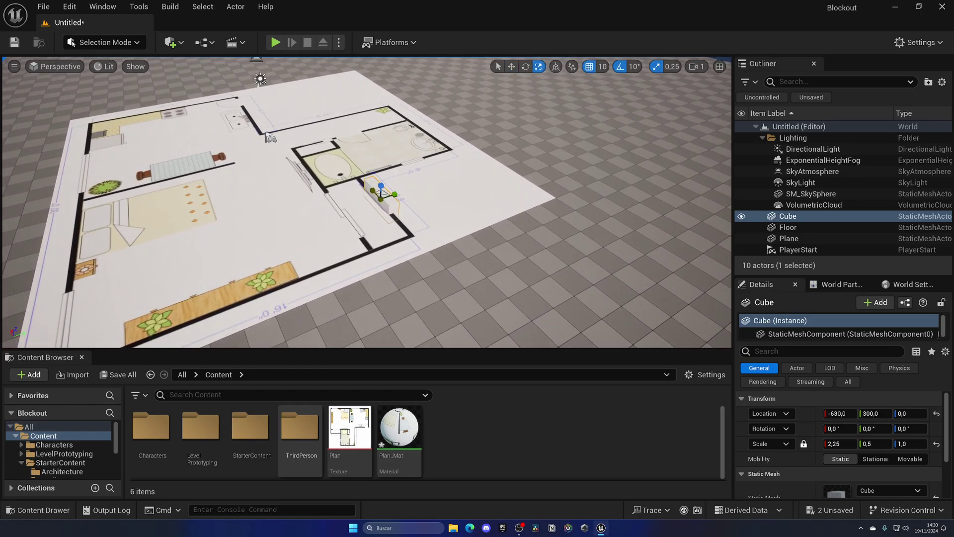
- Stretch the cube into a wall scaled 6 × 0.5 × 3.25 and place a copy rotated −90° along the adjoining outer wall
key("w")
key("r")
left_click_drag(382, 186, 352, 236)
key("w")
key("e")
key("w")
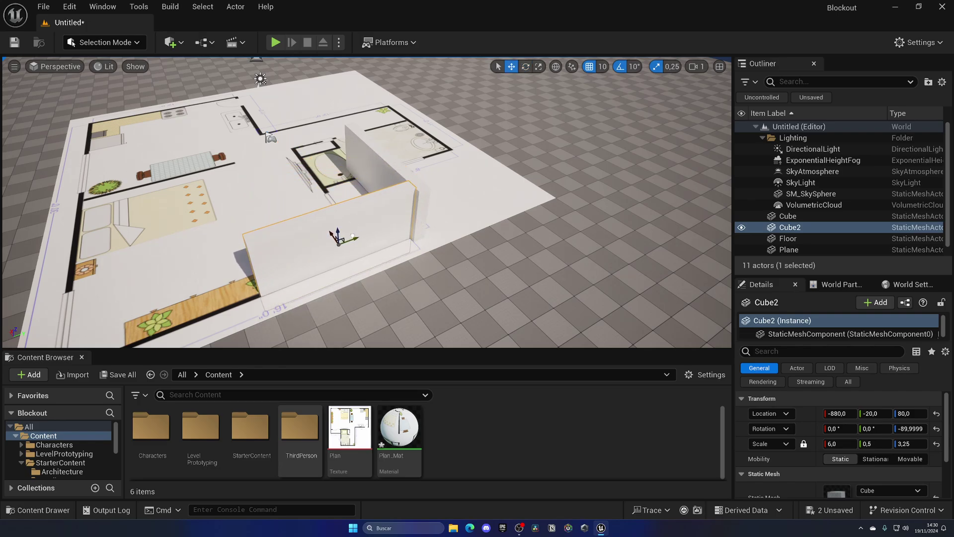
- Delete both cube walls from the plan
left_click(422, 212)
right_click_drag(422, 211, 333, 183)
left_click(360, 213)
left_click(414, 207)
key("Delete")
left_click(333, 202)
key("Delete")
right_click_drag(369, 209, 374, 212)
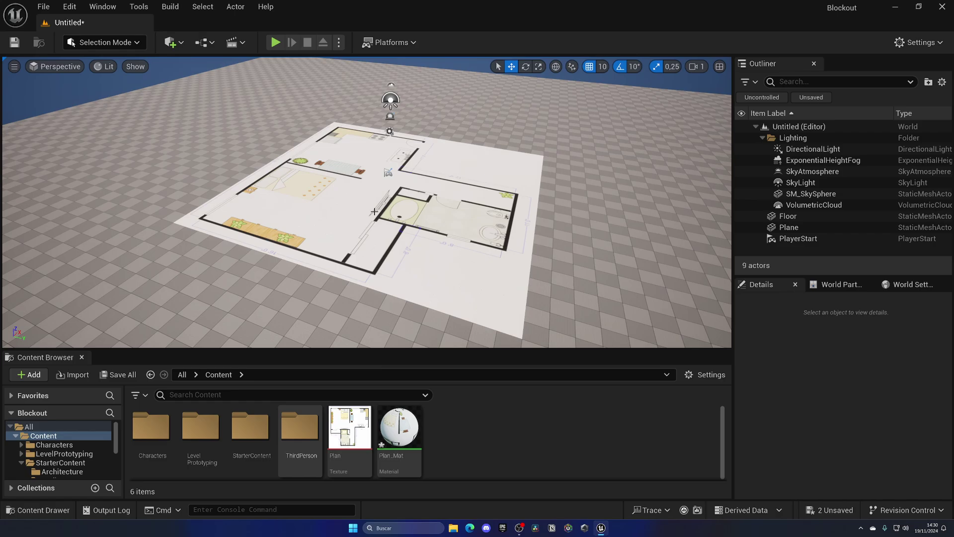
- Switch the editor from Selection to Modeling mode
left_click(107, 44)
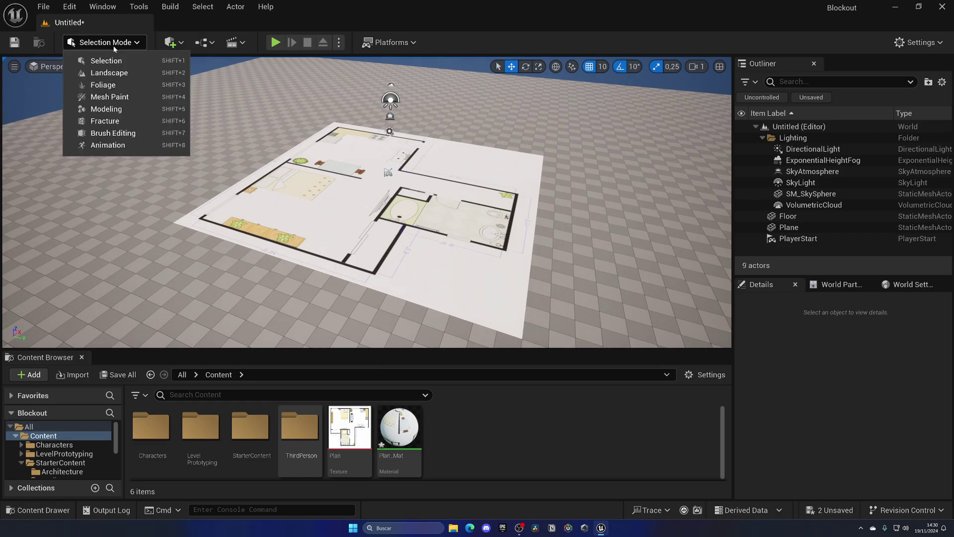
left_click(111, 109)
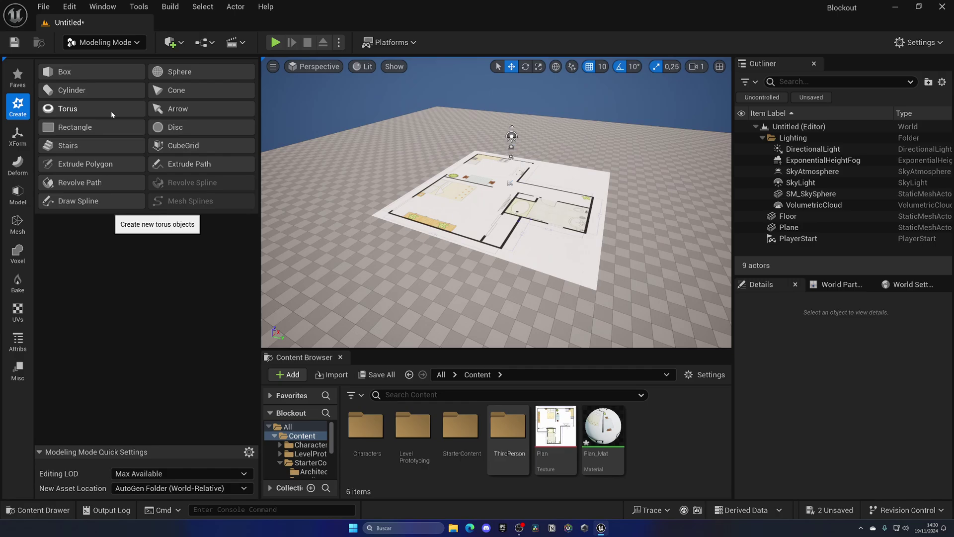
right_click_drag(378, 199, 432, 211)
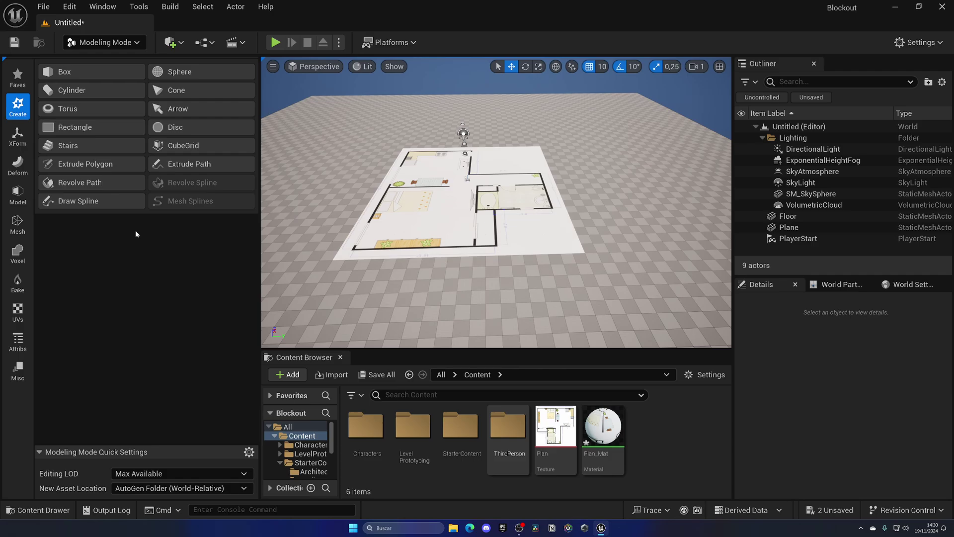
right_click_drag(398, 238, 380, 260)
key("w")
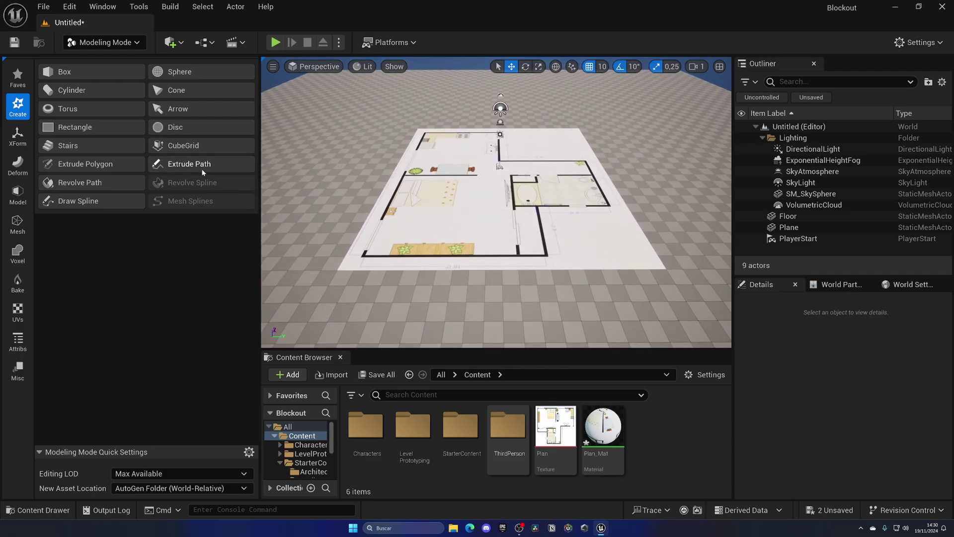
- Trace a closed Extrude Path outline along the 16-foot outer wall and its adjoining short wall
left_click(192, 168)
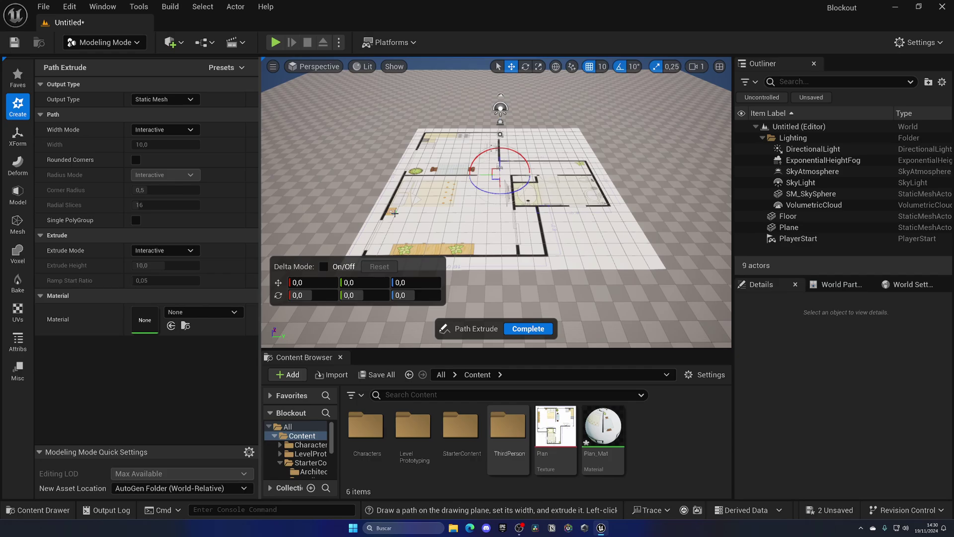
right_click_drag(412, 230, 418, 244)
key("a")
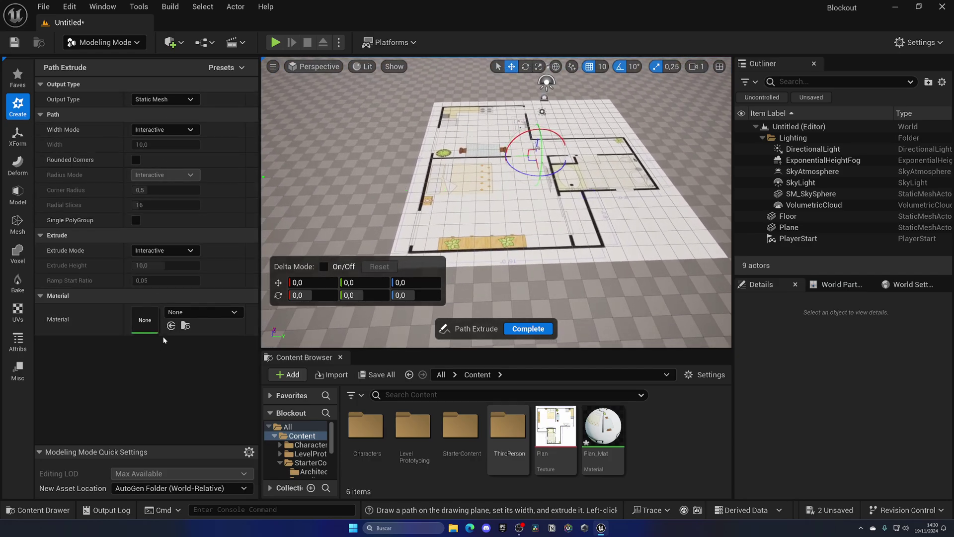
scroll(360, 235, "up", 6)
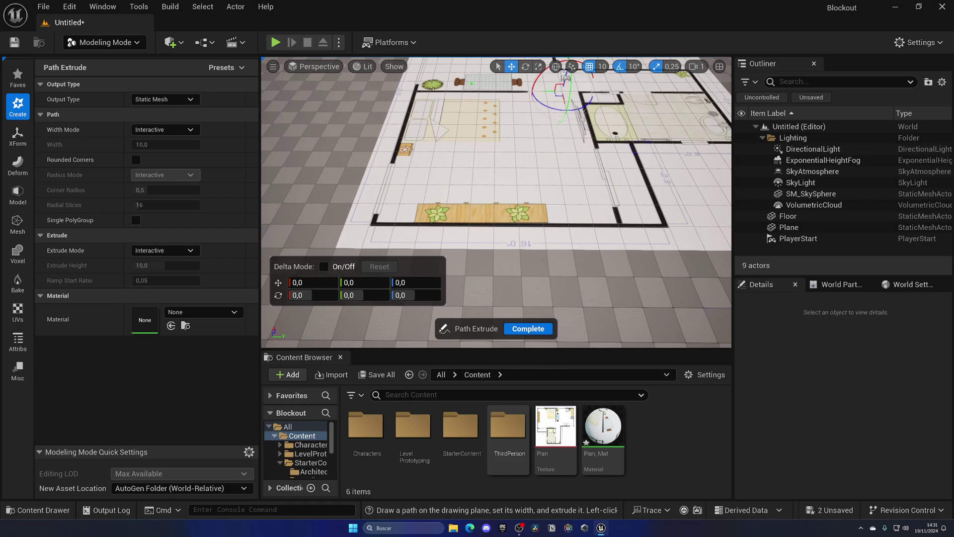
left_click(362, 225)
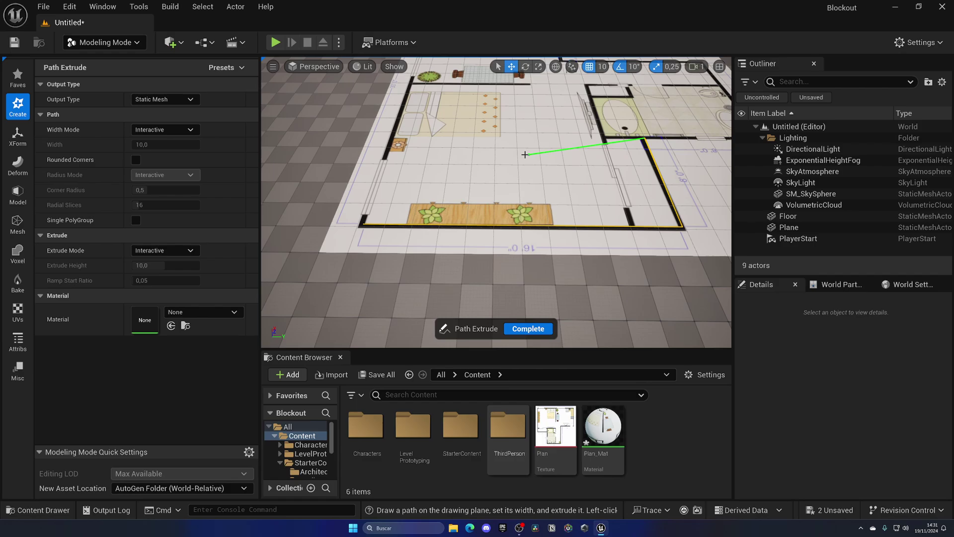
left_click(364, 225)
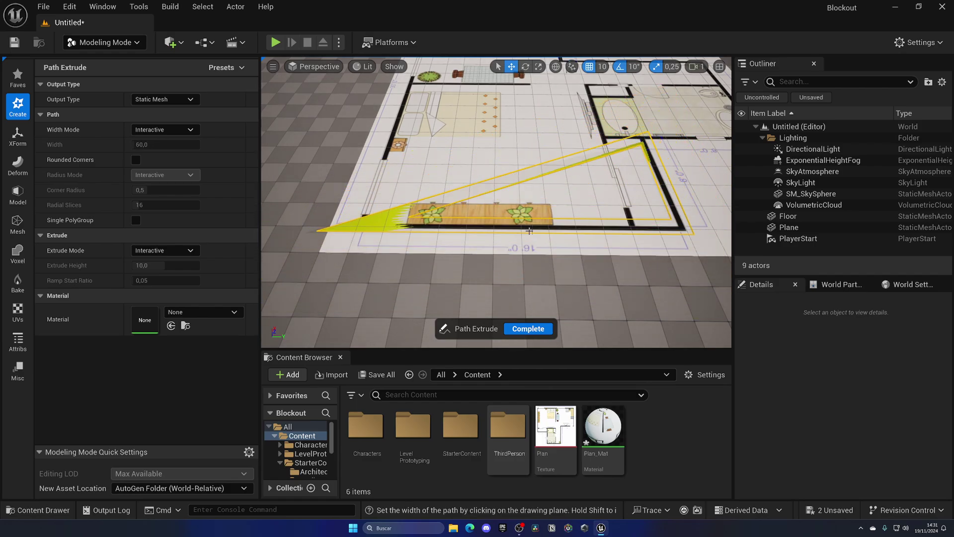
- Extrude the closed path interactively with a width of about 240
left_click(468, 187)
scroll(476, 197, "down", 5)
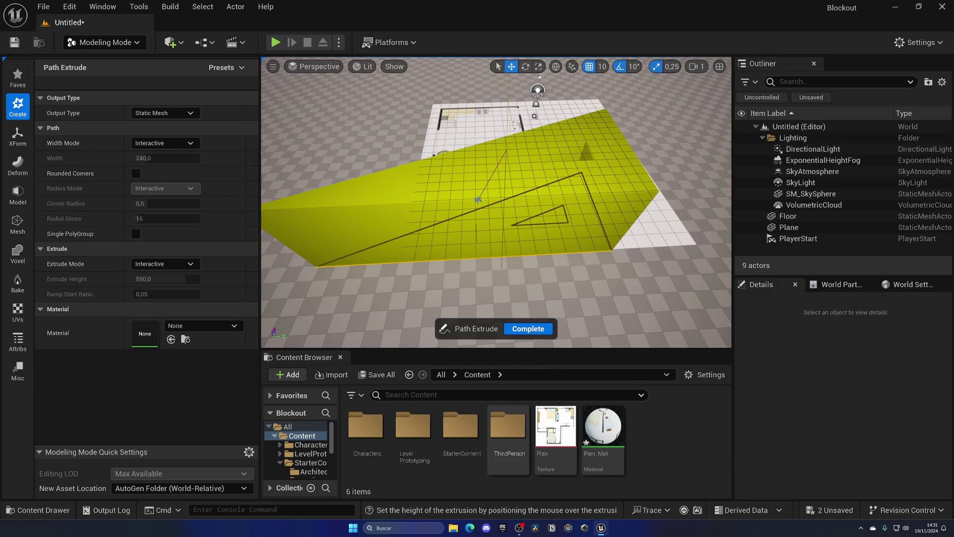
left_click(494, 212)
mouse_move(494, 212)
left_mouse_down("alt")
mouse_move(503, 209)
mouse_move(323, 196)
mouse_move(526, 214)
mouse_move(502, 206)
mouse_move(632, 206)
mouse_move(453, 214)
mouse_move(552, 208)
mouse_move(512, 207)
left_mouse_up("alt")
- Undo the interactive path extrusion
key("ctrl+z")
mouse_move(526, 209)
right_mouse_down()
mouse_move(551, 209)
mouse_move(546, 218)
mouse_move(537, 214)
right_mouse_up()
right_click_drag(511, 261, 510, 246)
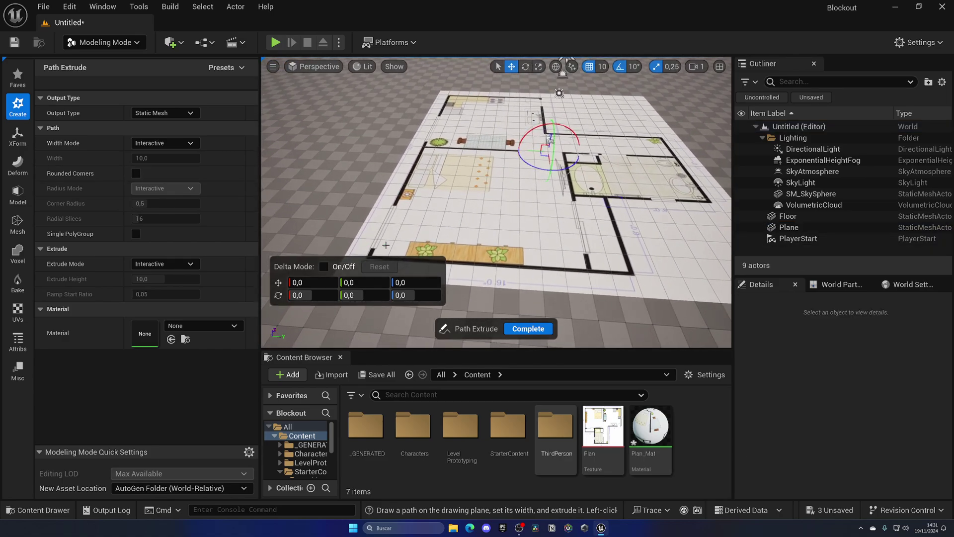
- Set the path's width mode to Fixed with a width of 3
right_click_drag(487, 214, 489, 220)
left_click(164, 142)
left_click(165, 153)
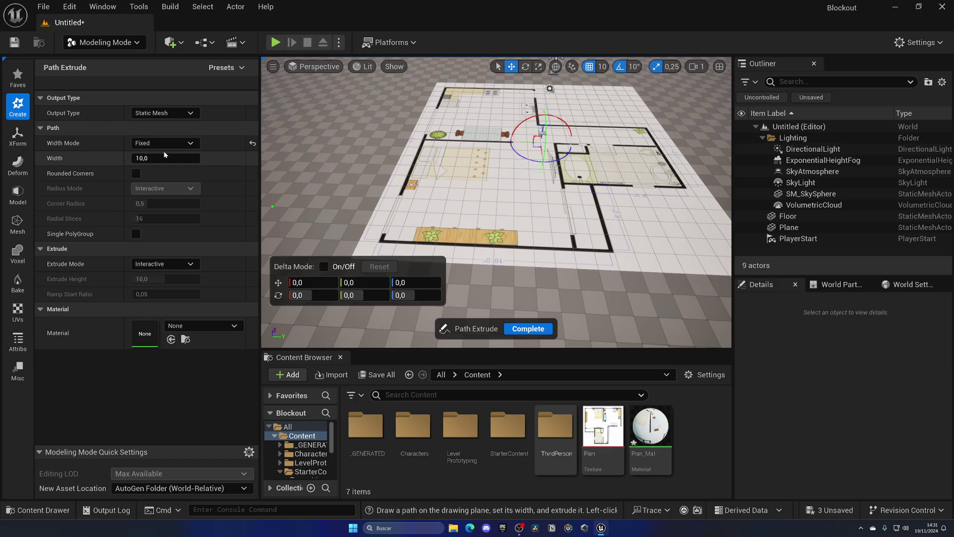
left_click(156, 159)
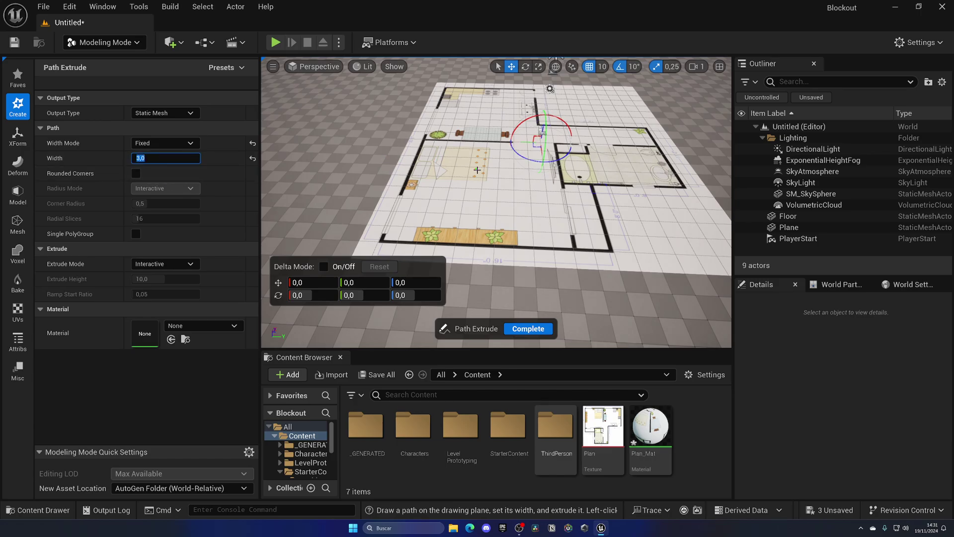
right_click_drag(477, 170, 483, 186)
- Trace a closed path along the lower outer walls and bathroom wall, looping outside the plan, and extrude it upward interactively
left_click(372, 223)
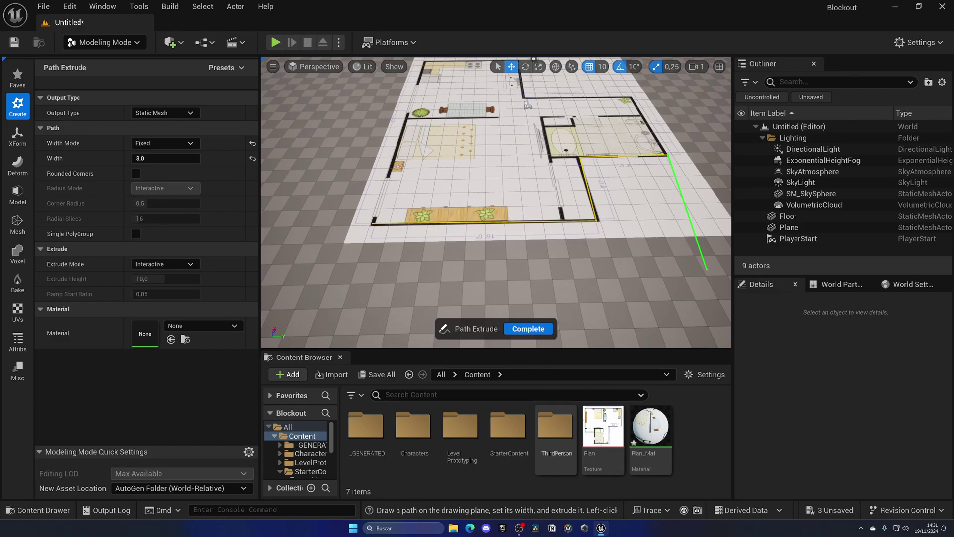
left_click(372, 270)
left_click(373, 223)
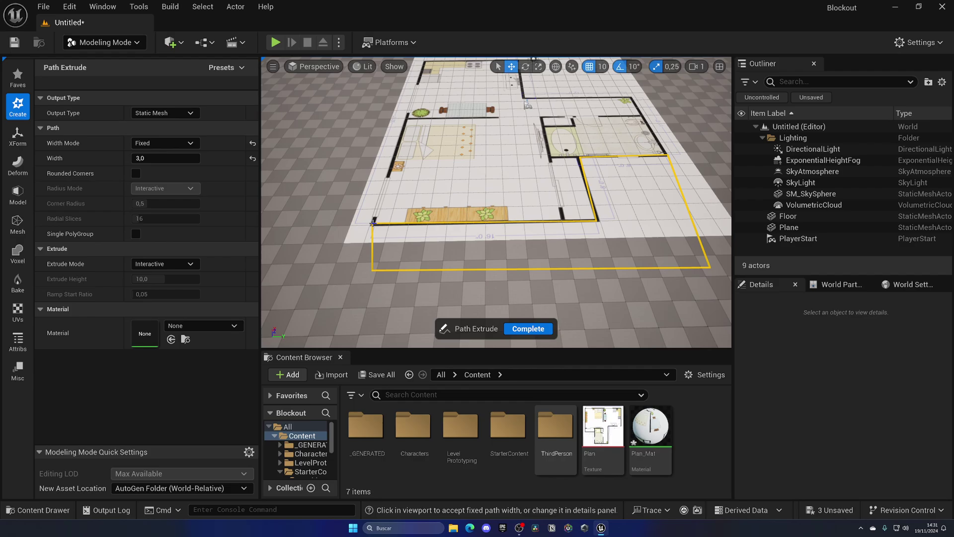
left_click(445, 184)
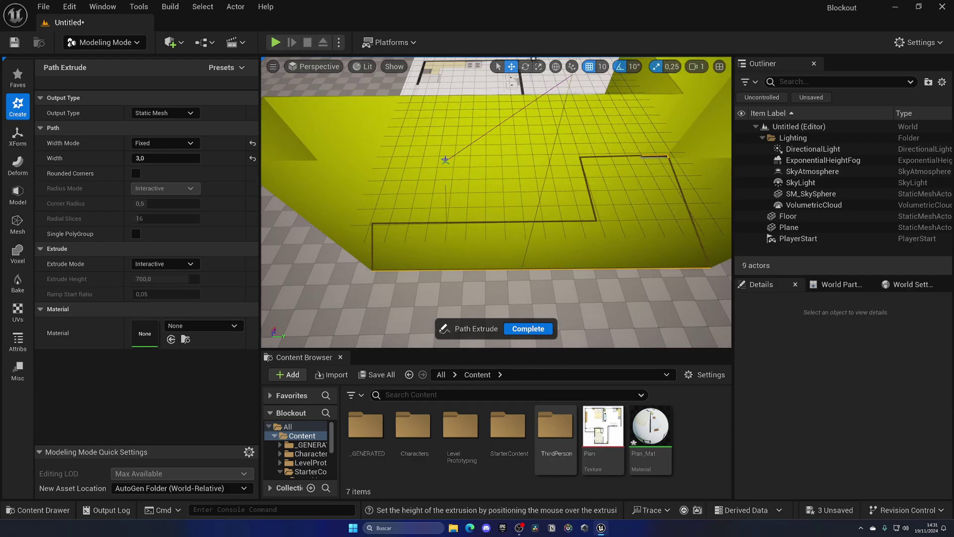
left_click(556, 202)
- Undo the extruded thin-walled path
left_click_drag(556, 201, 388, 189, "alt")
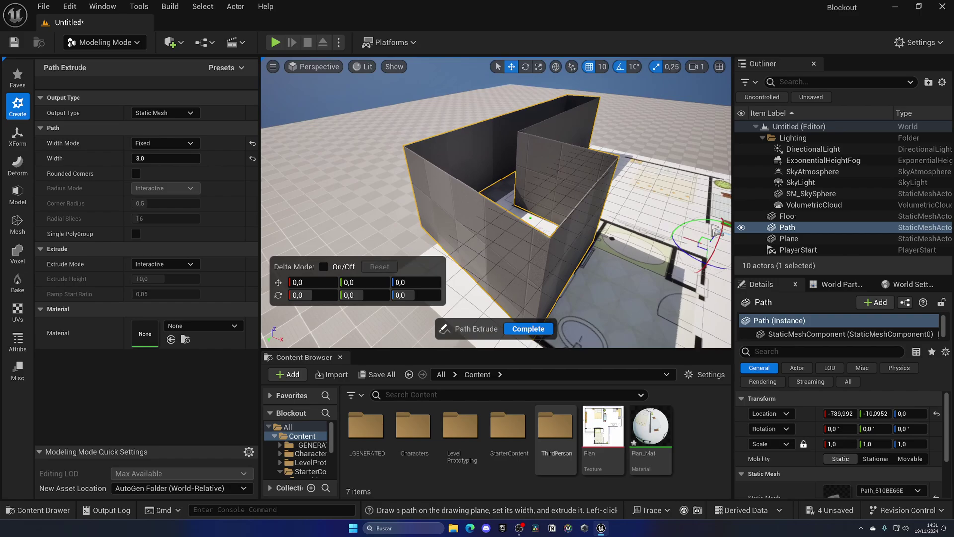
left_click_drag(457, 209, 308, 215, "alt")
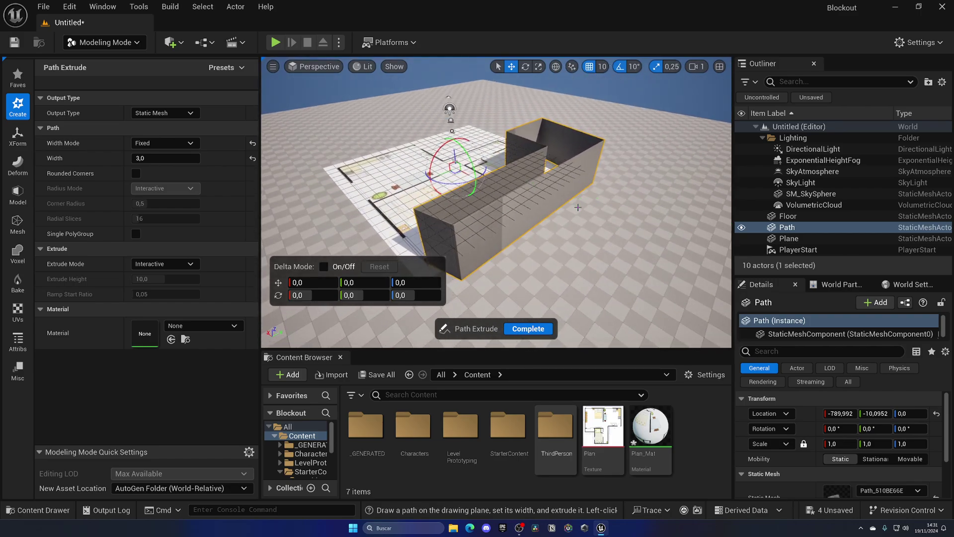
key("ctrl+z")
left_click_drag(424, 237, 330, 243, "alt")
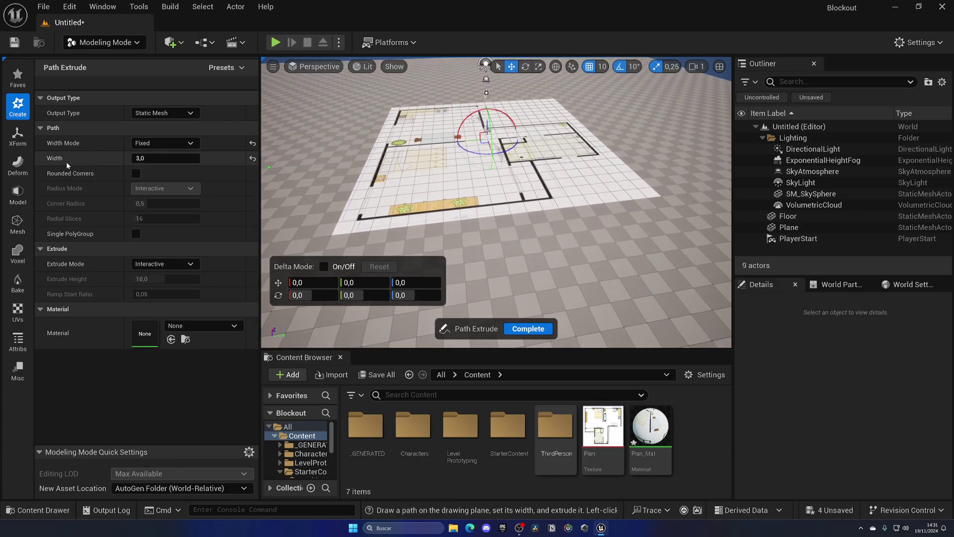
- Switch the viewport to the Top view with Unlit shading so the floor plan image is shown
key("w")
right_click_drag(343, 100, 313, 85)
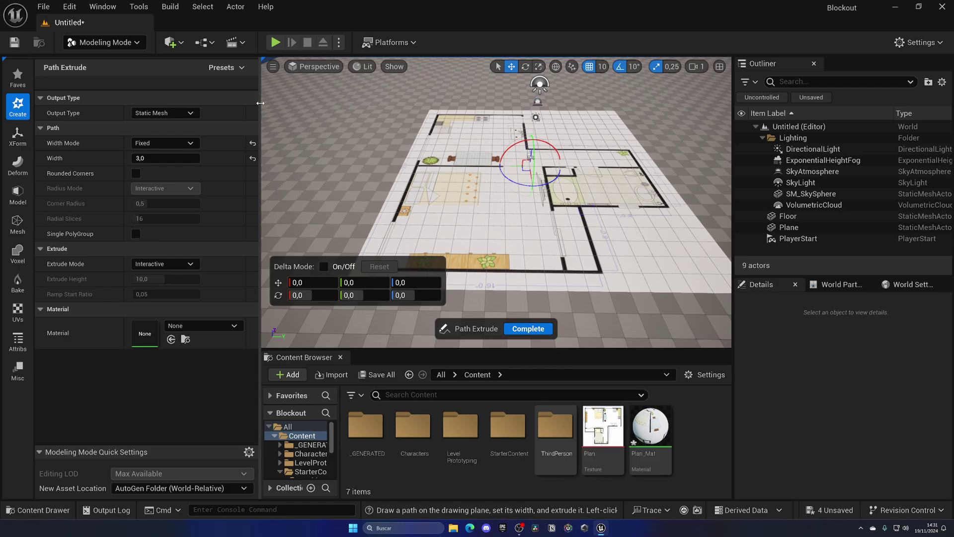
left_click_drag(261, 103, 243, 103)
left_click(297, 66)
left_click(307, 108)
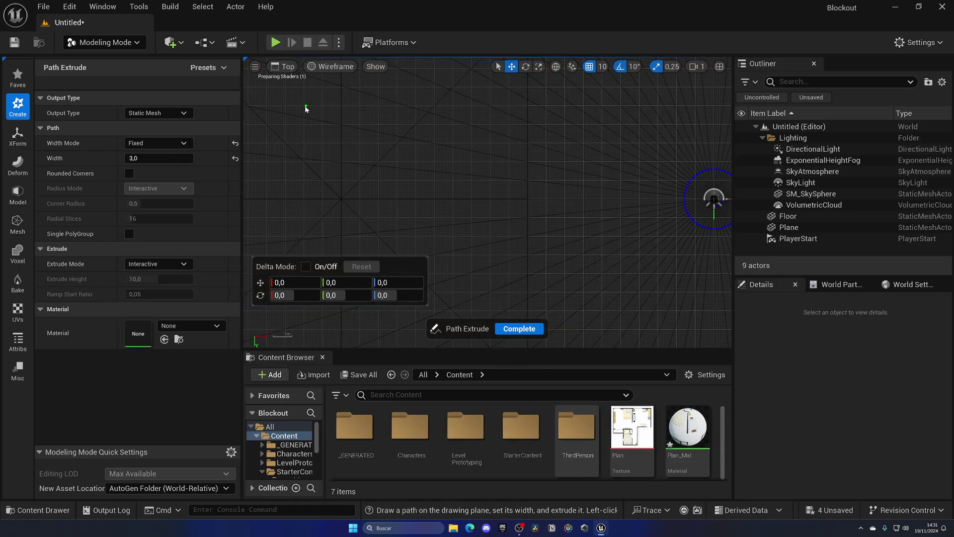
left_click(325, 68)
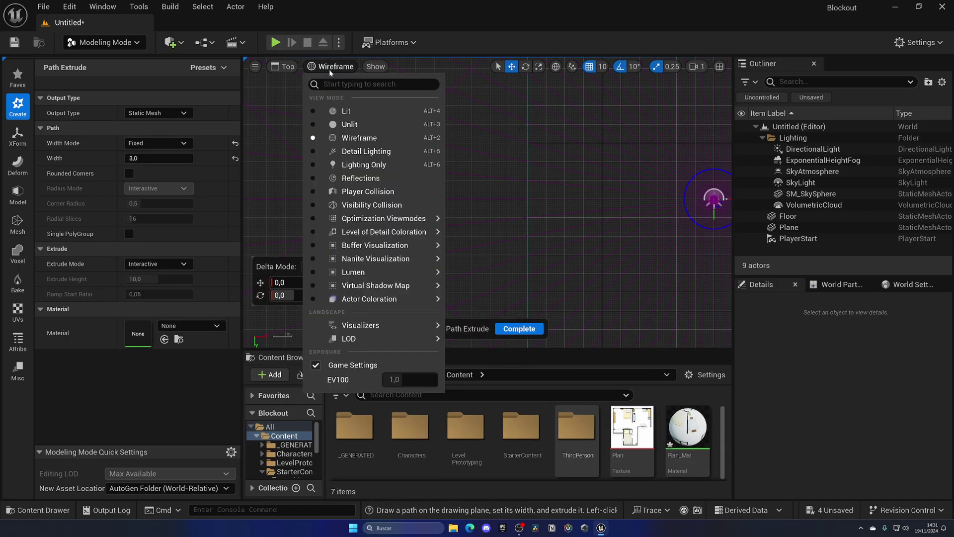
left_click(343, 110)
scroll(490, 202, "down", 5)
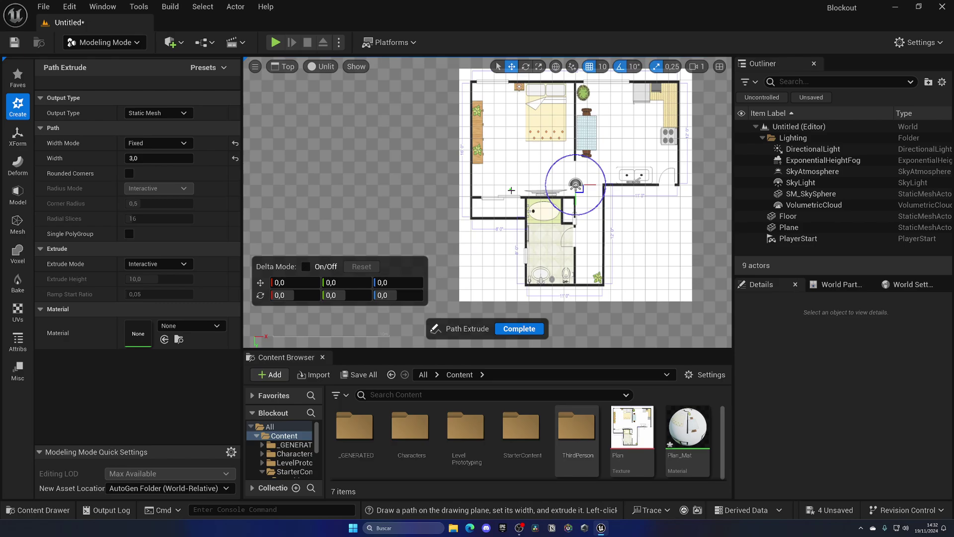
right_click_drag(491, 203, 490, 188)
scroll(514, 223, "up", 2)
right_click_drag(513, 228, 574, 199)
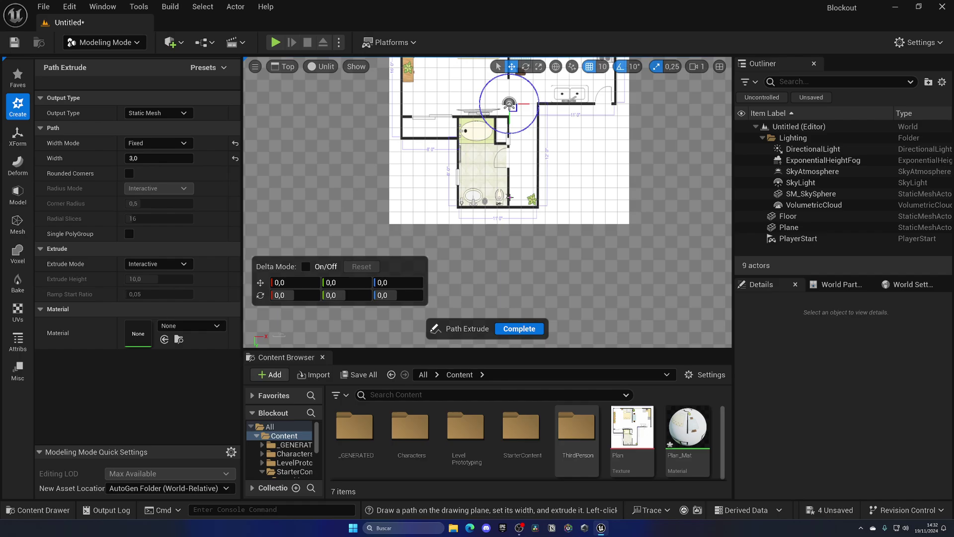
- Trace the path from the bathroom's lower-left corner along the bottom wall, hallway wall and kitchen walls to the plan's upper-right corner
scroll(510, 198, "up", 4)
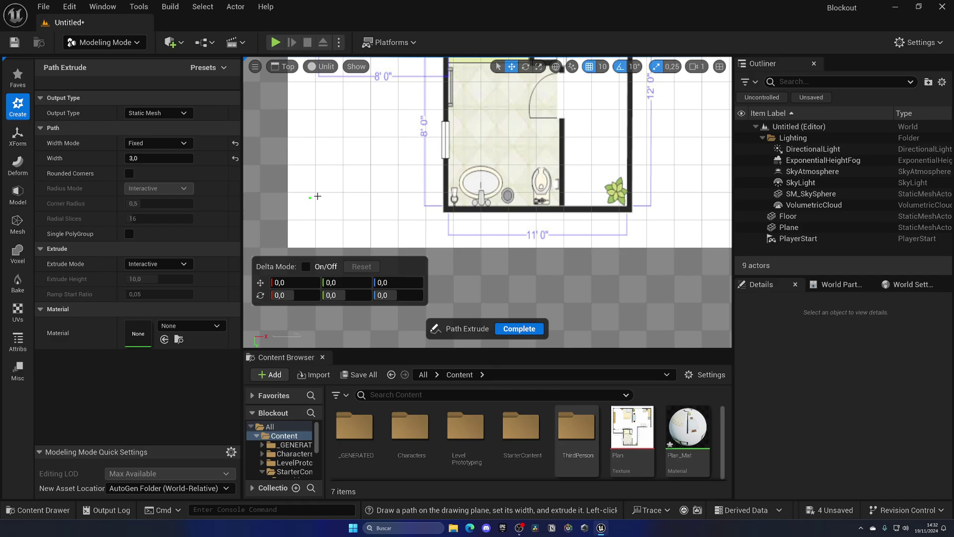
right_click_drag(463, 197, 393, 221)
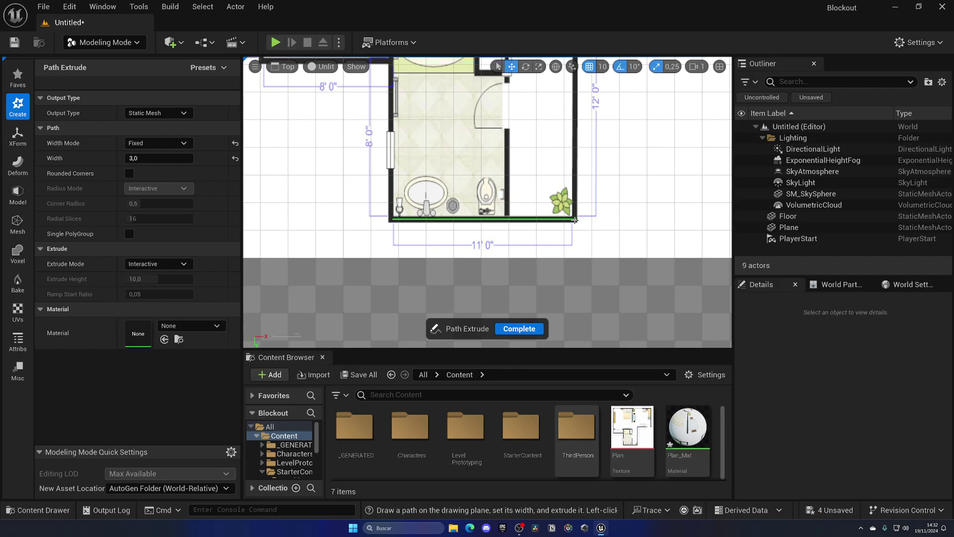
right_click_drag(584, 157, 540, 266)
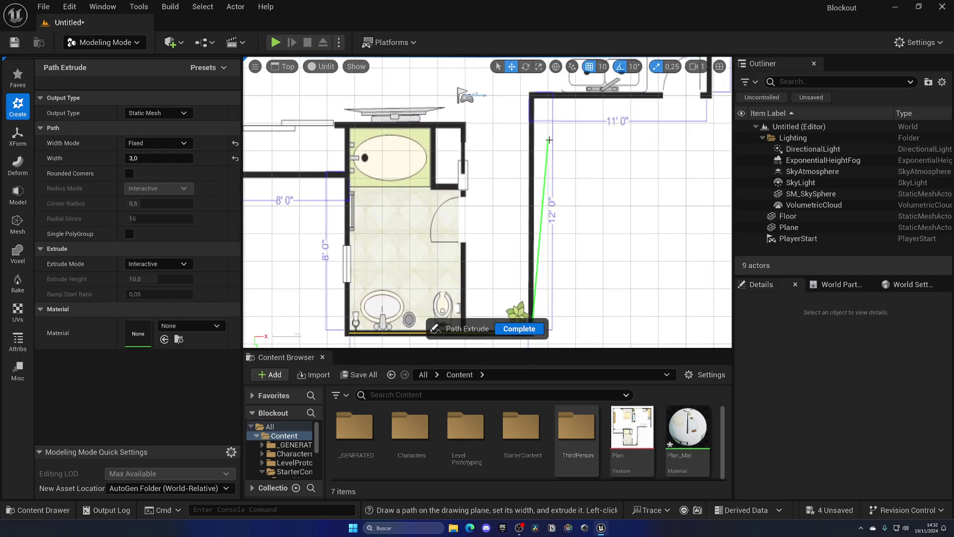
left_click(532, 95)
right_click_drag(591, 110, 490, 146)
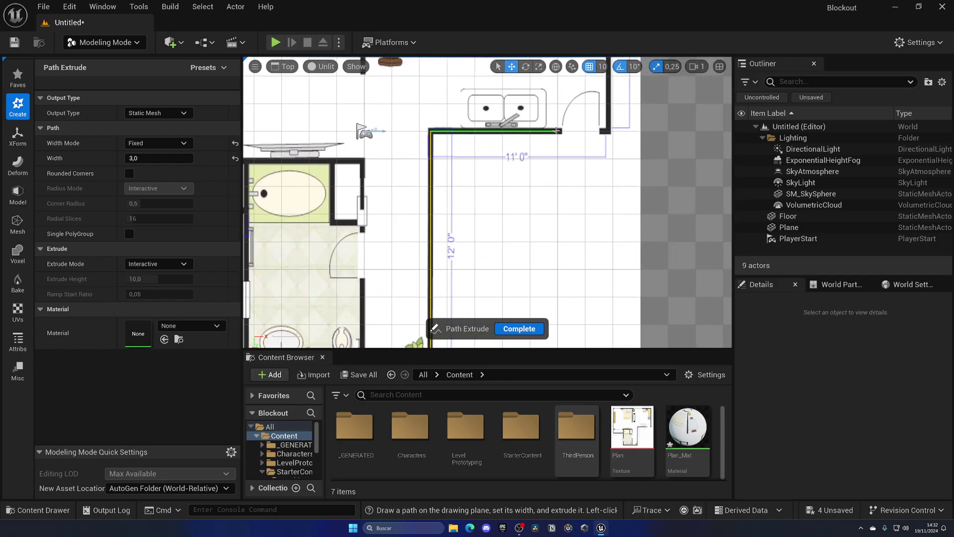
right_click_drag(632, 117, 608, 244)
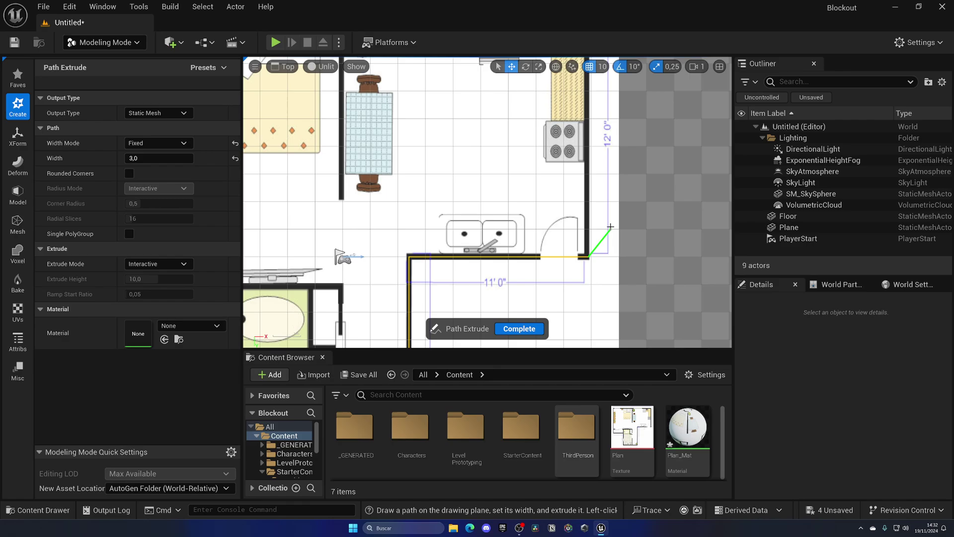
right_click_drag(599, 91, 586, 185)
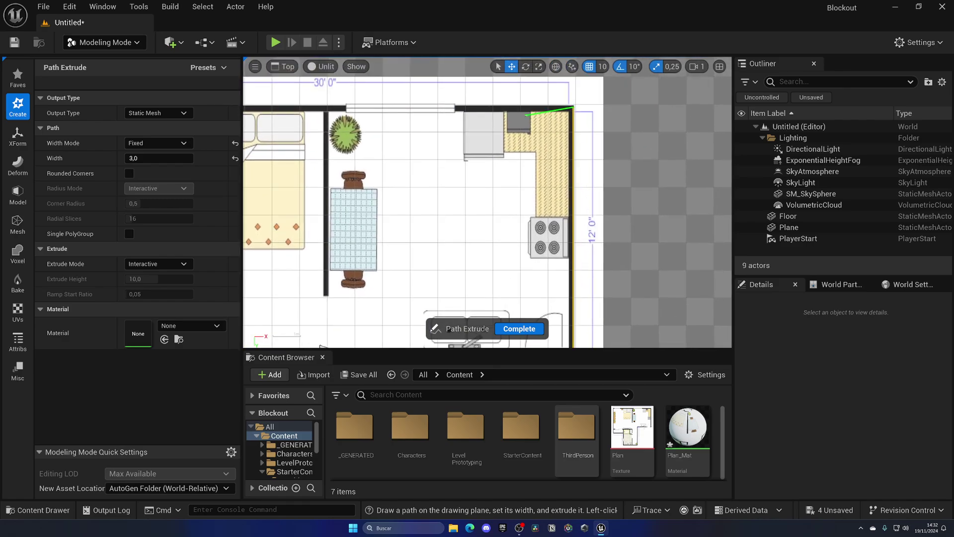
- Continue the path along the upper and left outer walls, around the bathroom, and close it at its starting corner
right_click_drag(436, 116, 559, 121)
right_click_drag(383, 114, 498, 115)
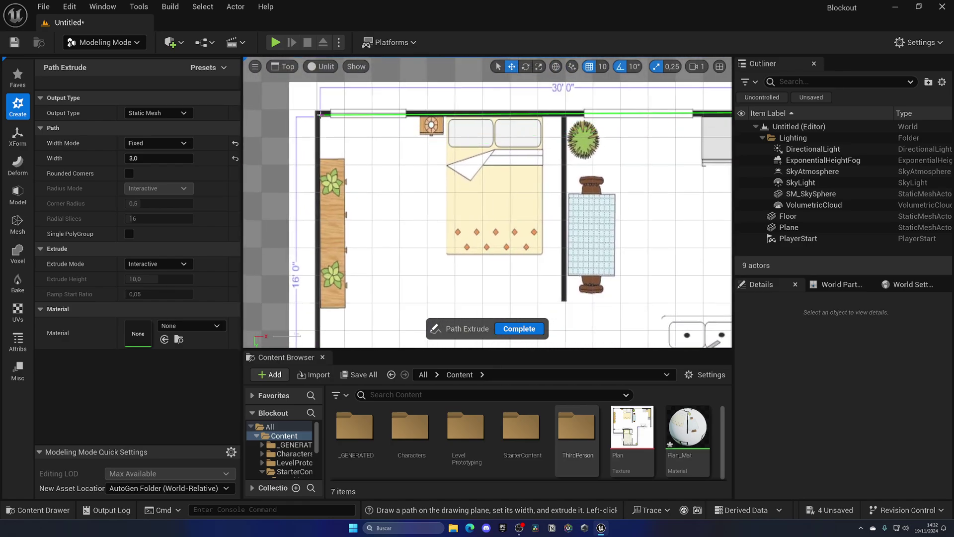
right_click_drag(321, 239, 345, 126)
right_click_drag(384, 227, 380, 186)
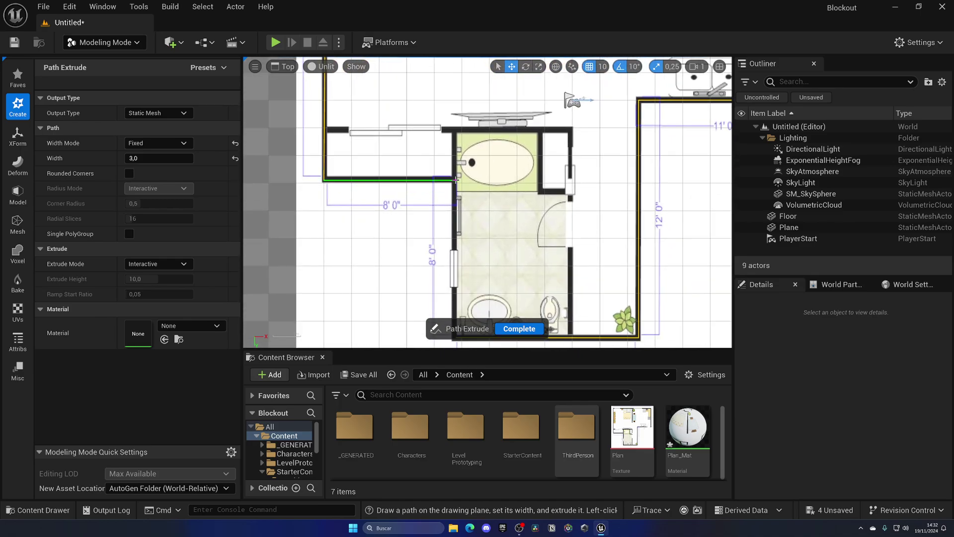
right_click_drag(468, 247, 465, 175)
left_click(451, 248)
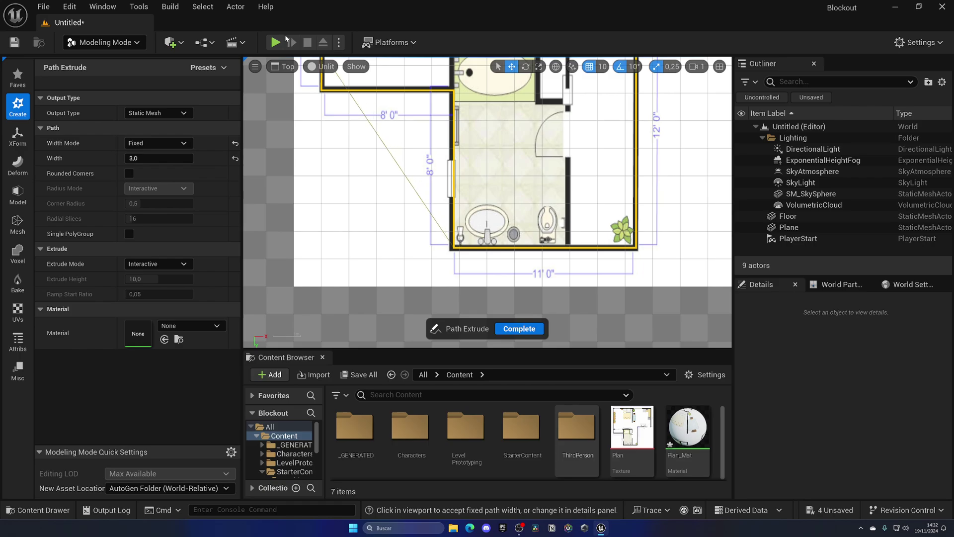
- Switch to the Perspective view, extrude the closed wall path upward to a height of about 480, and complete the Path Extrude
left_click(288, 68)
left_click(313, 74)
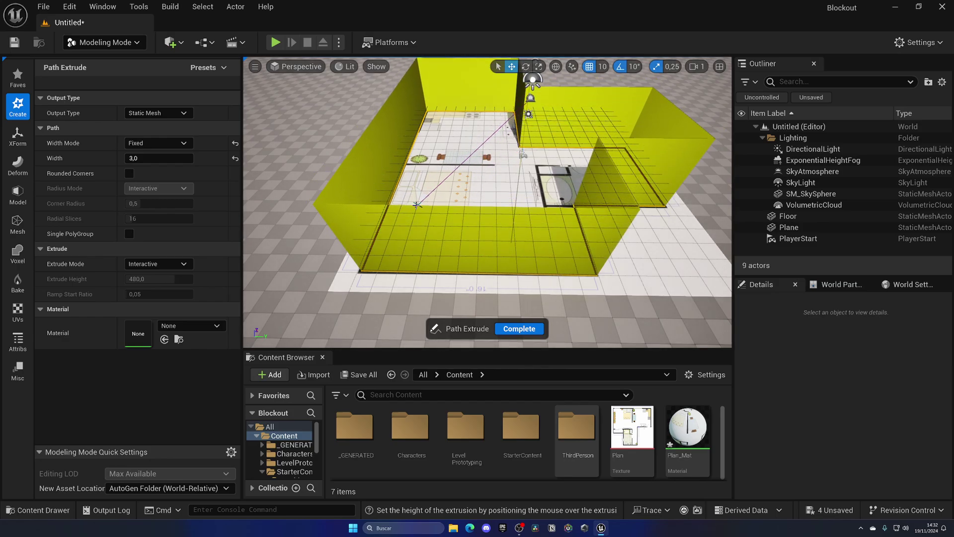
left_click(416, 204)
left_click_drag(417, 204, 333, 174, "alt")
left_click_drag(489, 222, 467, 189, "alt")
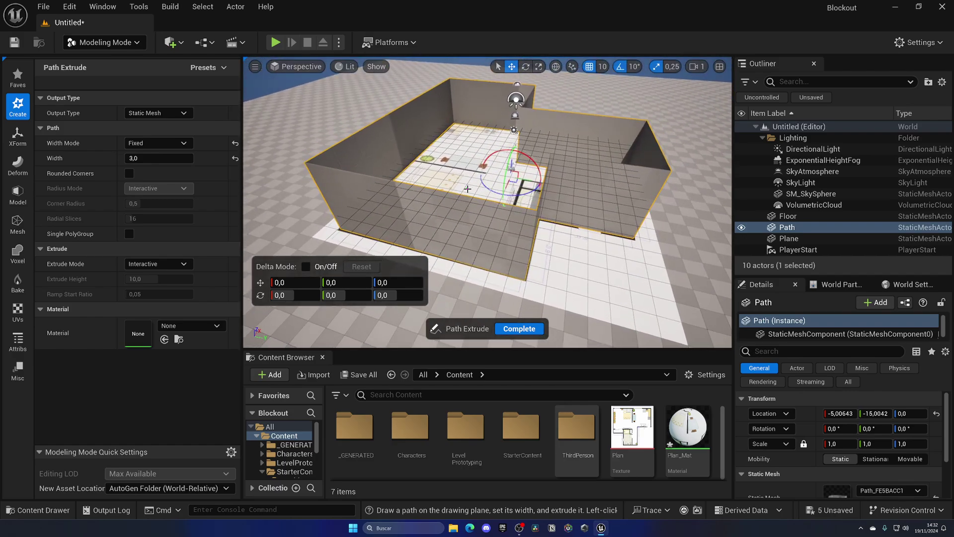
left_click(503, 330)
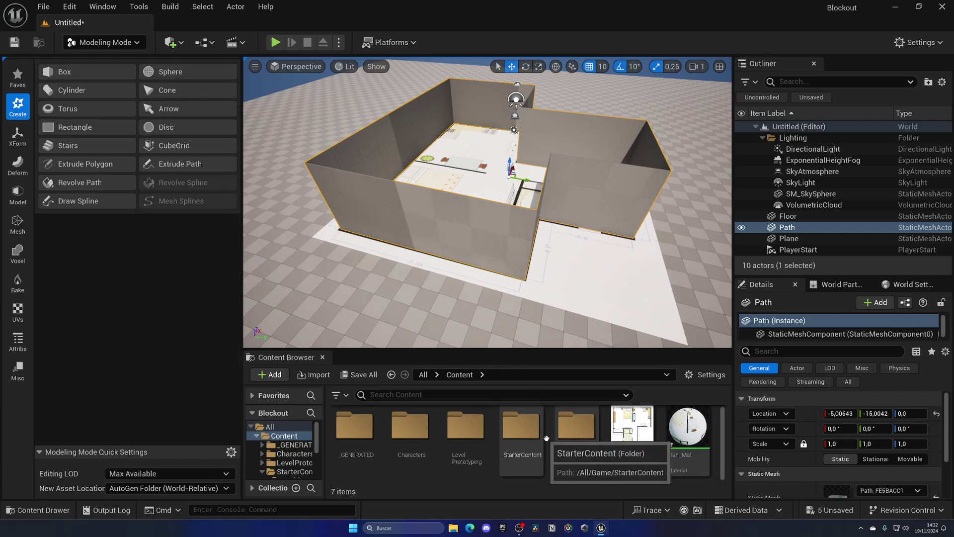
- Look through the generated static meshes in the _GENERATED folder's subfolder and return to the Content folder
double_click(355, 426)
double_click(353, 428)
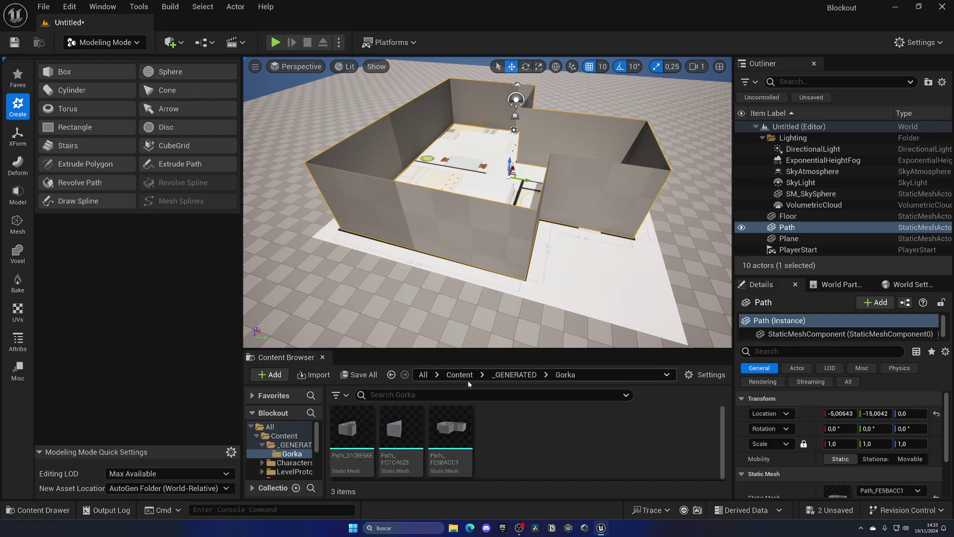
left_click(459, 374)
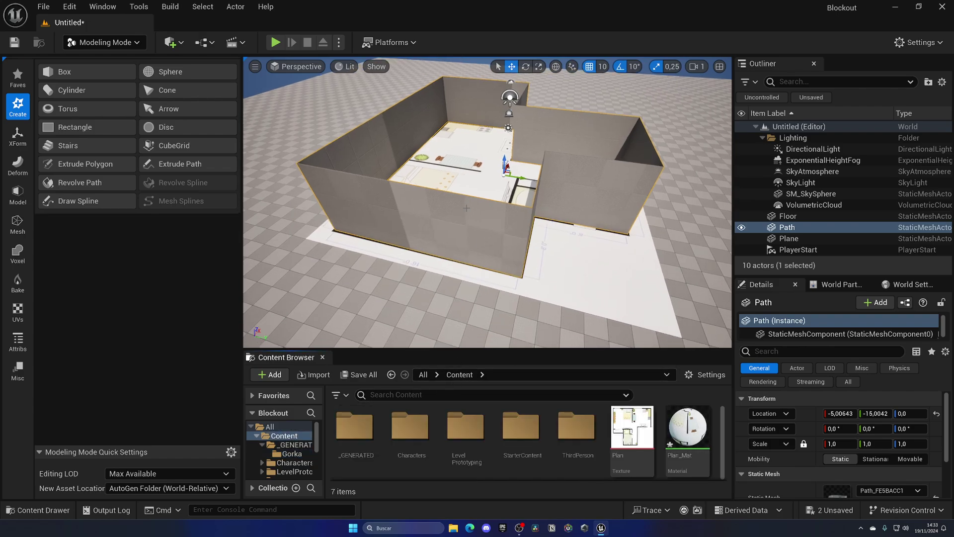
- Search the materials for a wall material and assign it to the extruded path's Element 0 slot
key("w")
right_click_drag(458, 169, 472, 157)
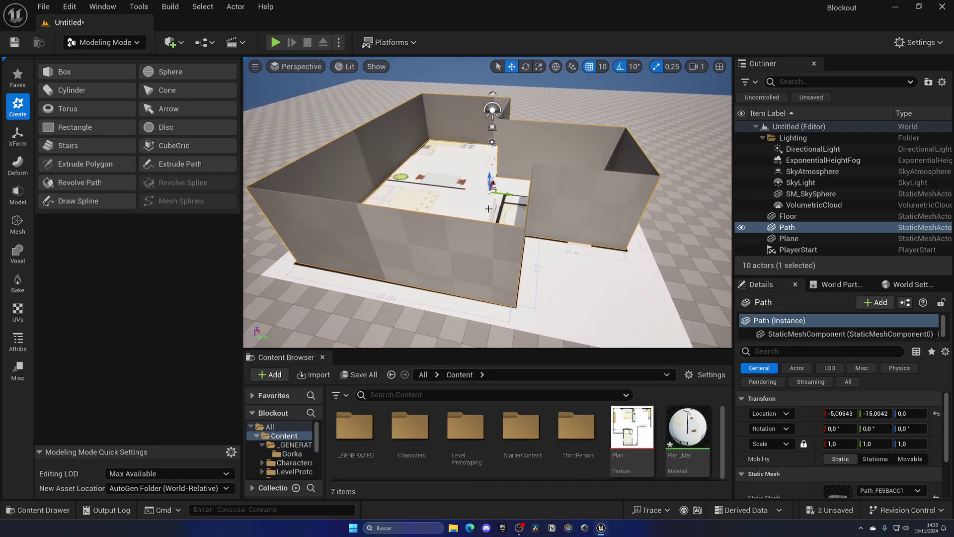
right_click_drag(489, 210, 466, 176)
scroll(798, 425, "down", 6)
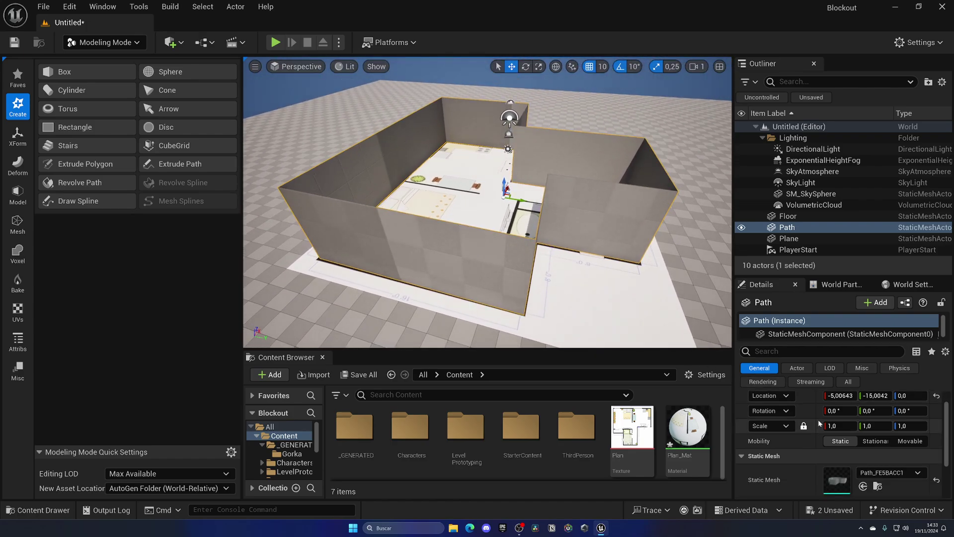
left_click(869, 456)
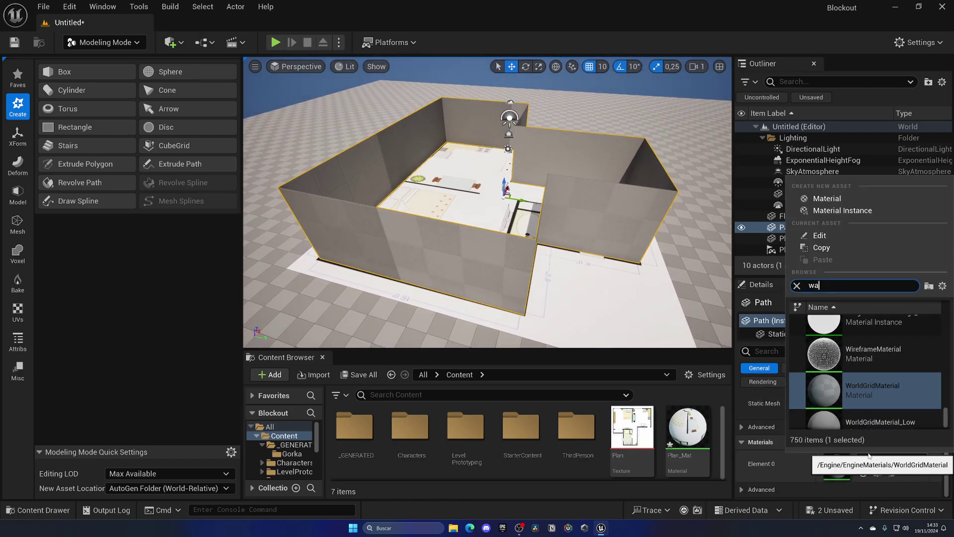
left_click(884, 333)
- Select the floor plan plane and inspect the walls in game view, with editor icons and outlines temporarily hidden
left_click_drag(700, 298, 612, 291, "alt")
left_click(476, 321)
scroll(480, 316, "down", 4)
key("g")
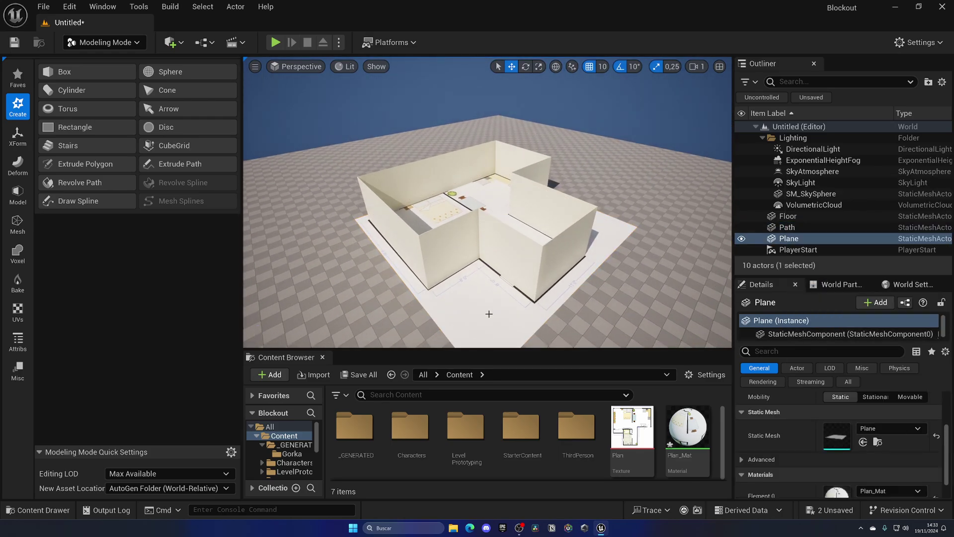
left_click_drag(488, 315, 547, 314, "alt")
key("g")
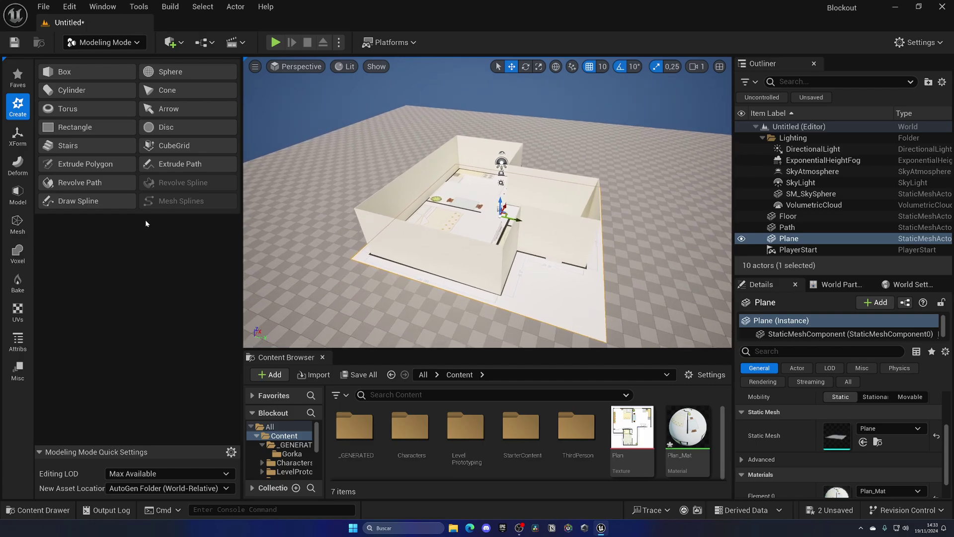
- Draw a closed irregular freehand polygon on the empty floor beside the house using the Extrude Polygon tool
left_click_drag(352, 245, 394, 233, "alt")
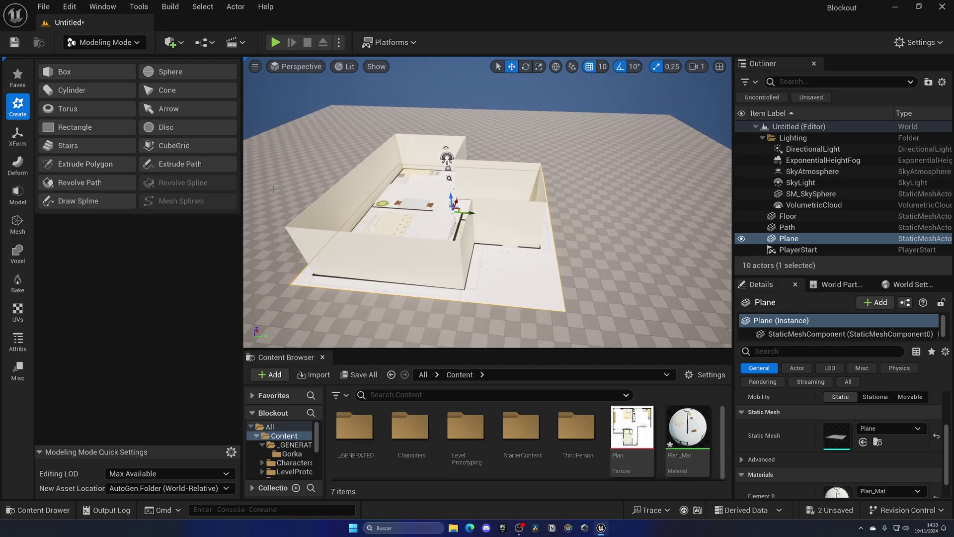
key("d")
right_click_drag(447, 234, 500, 261)
right_click_drag(410, 192, 405, 189)
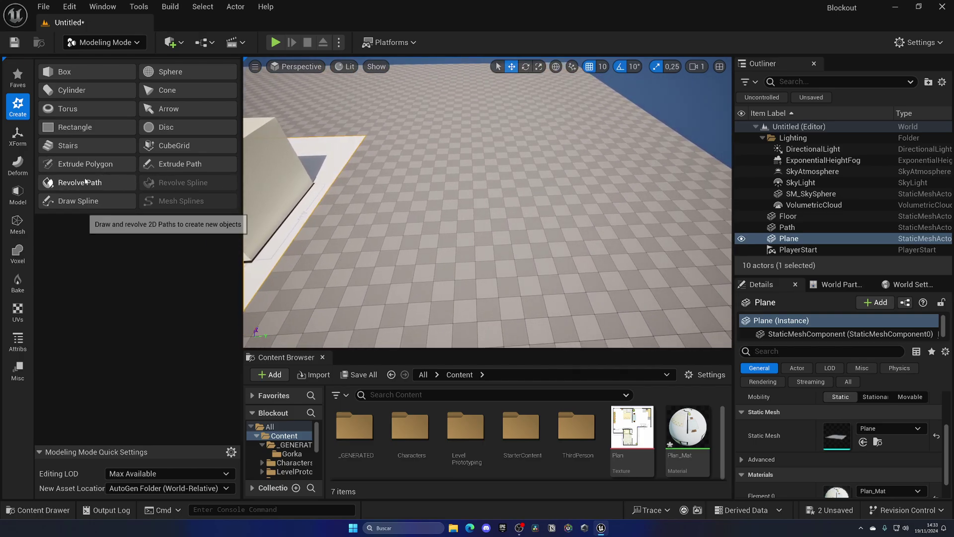
left_click(85, 164)
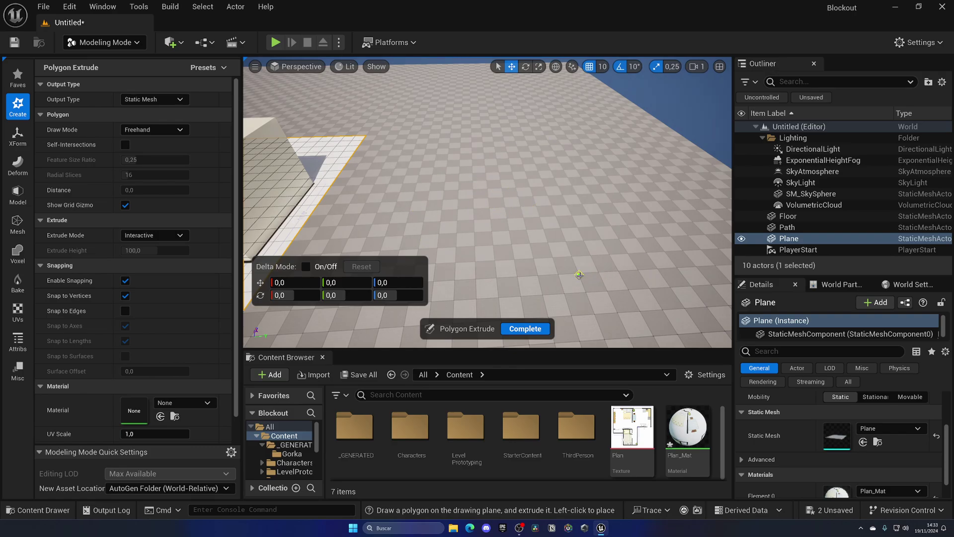
right_click_drag(470, 244, 428, 225)
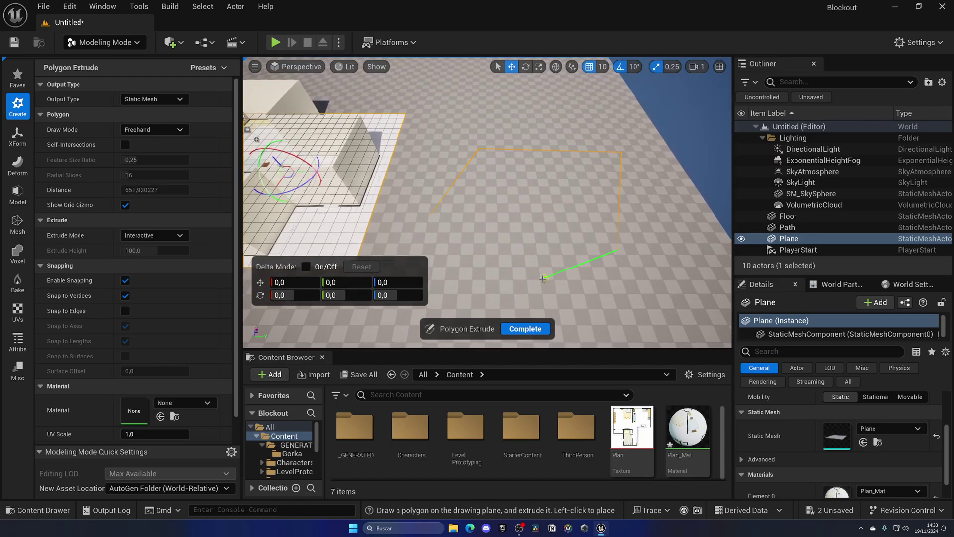
left_click(432, 215)
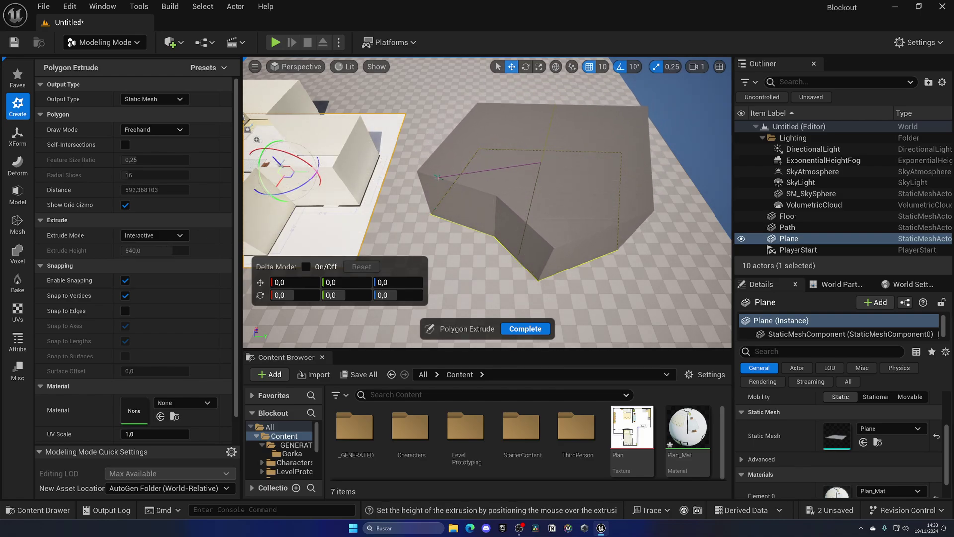
- Extrude the polygon upward interactively into a solid block and complete the Polygon Extrude
left_click(440, 166)
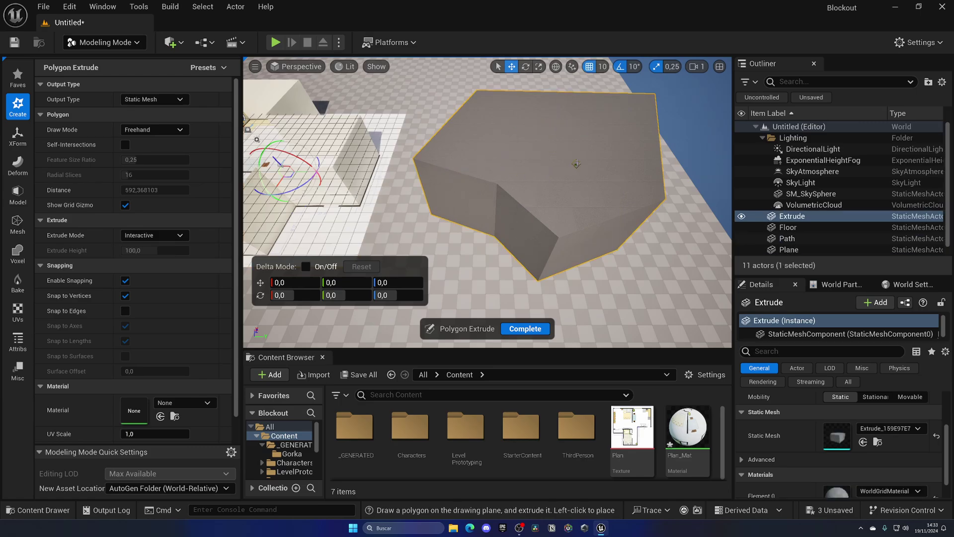
right_click_drag(566, 184, 428, 211)
left_click(525, 328)
- Examine the house's outer walls and the extruded polygon block from several angles
right_click_drag(526, 268, 534, 292)
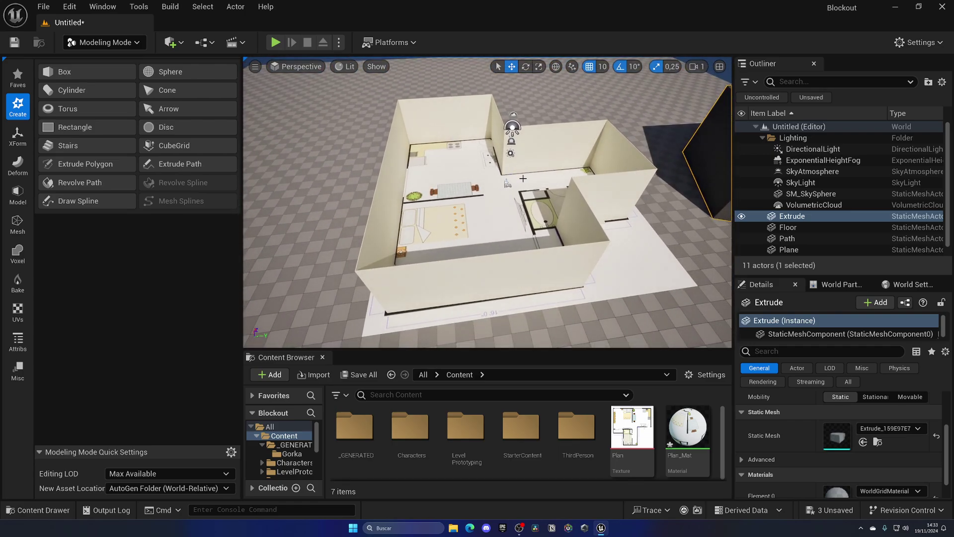
right_click_drag(523, 179, 547, 164)
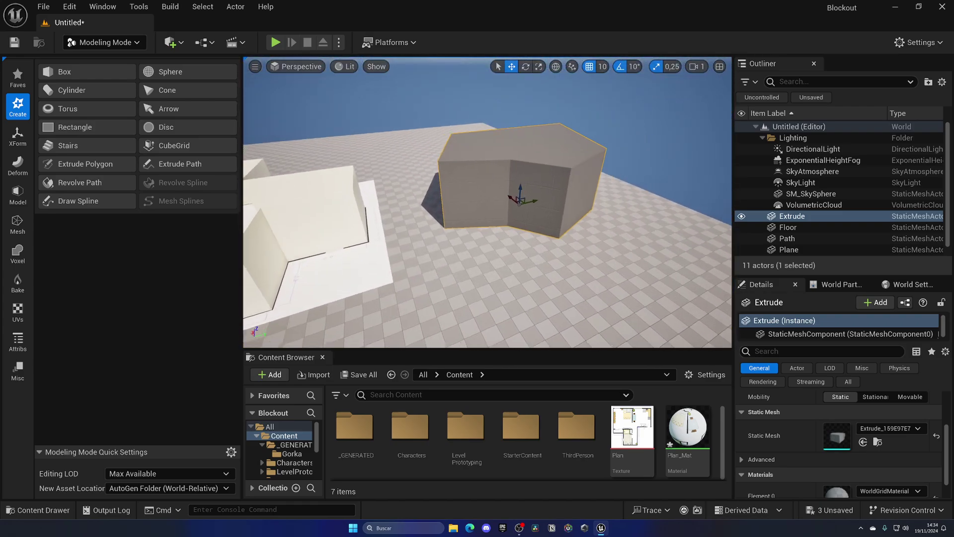
right_click_drag(591, 193, 557, 195)
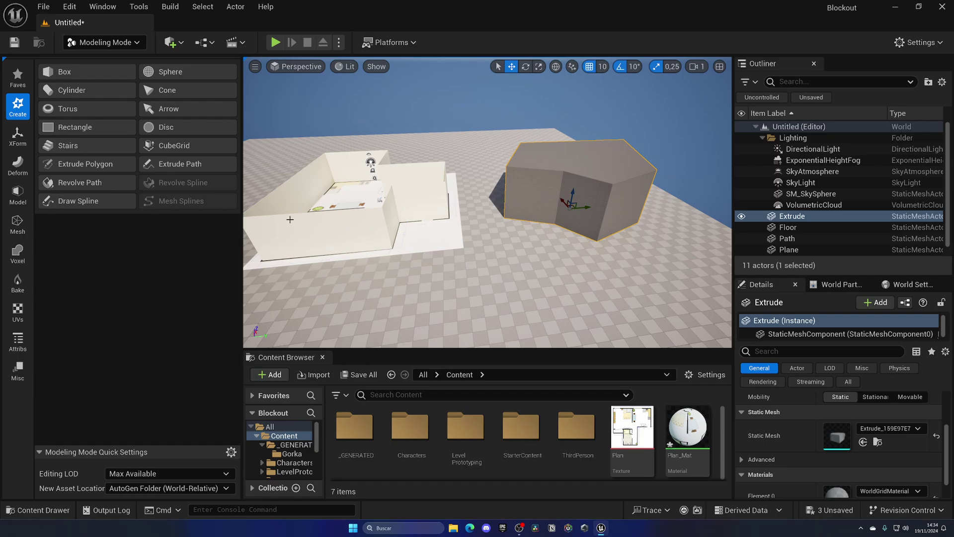
right_click_drag(318, 223, 303, 216)
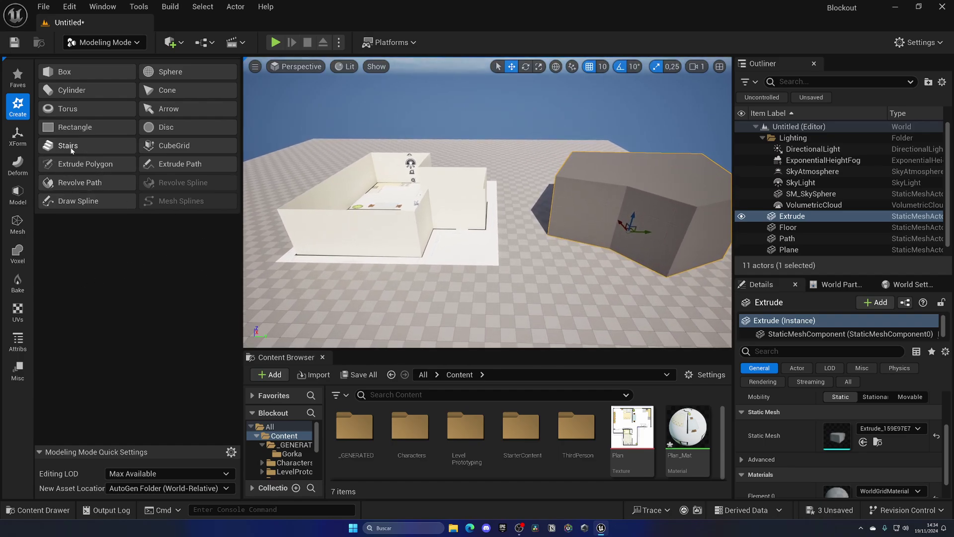
right_click_drag(374, 179, 417, 198)
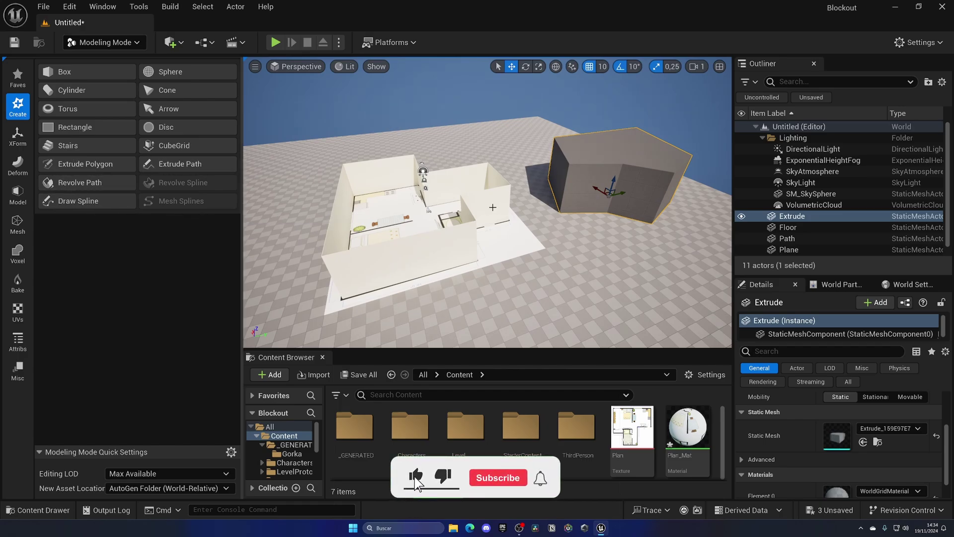
mouse_move(490, 206)
right_mouse_down()
mouse_move(491, 191)
mouse_move(492, 207)
right_mouse_up()
right_click_drag(505, 145, 510, 247)
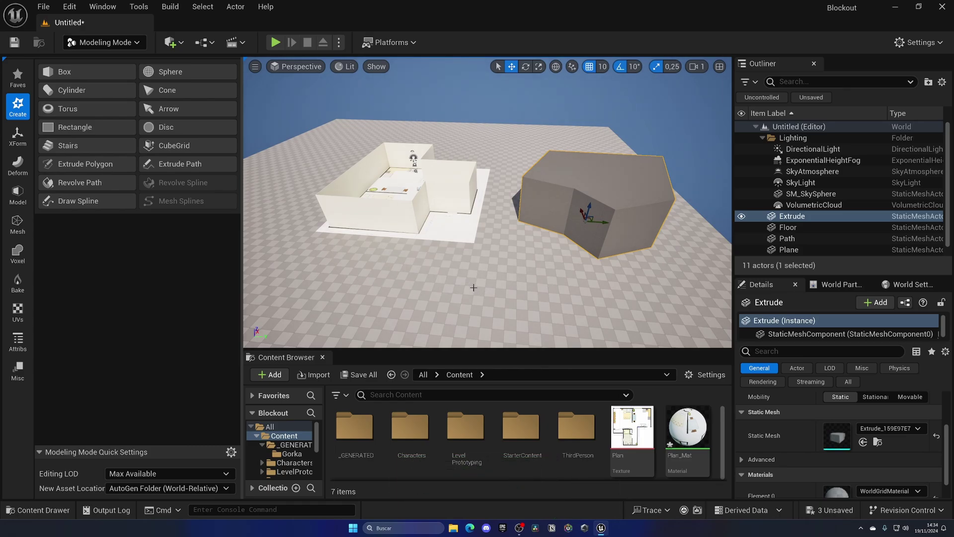
right_click_drag(508, 296, 549, 265)
left_click(508, 296)
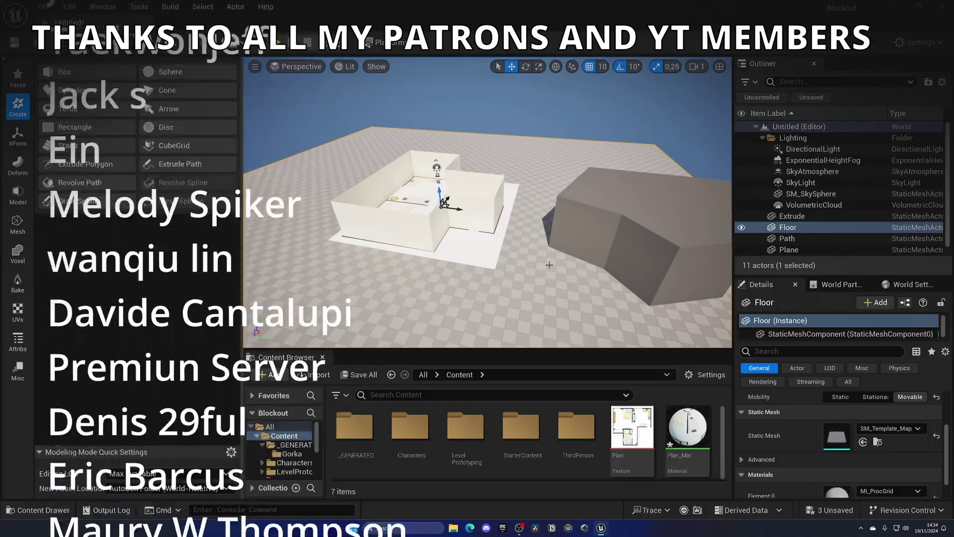
right_click_drag(550, 265, 547, 264)
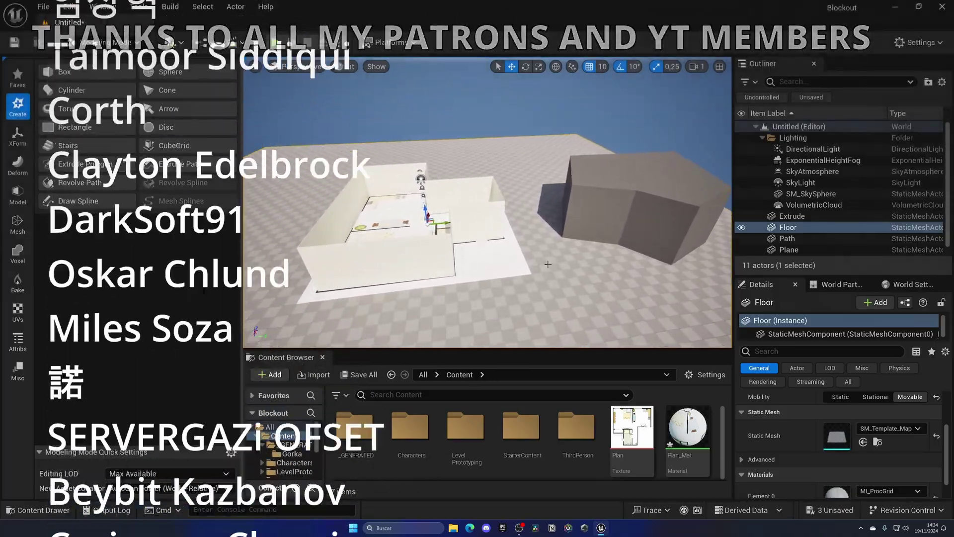